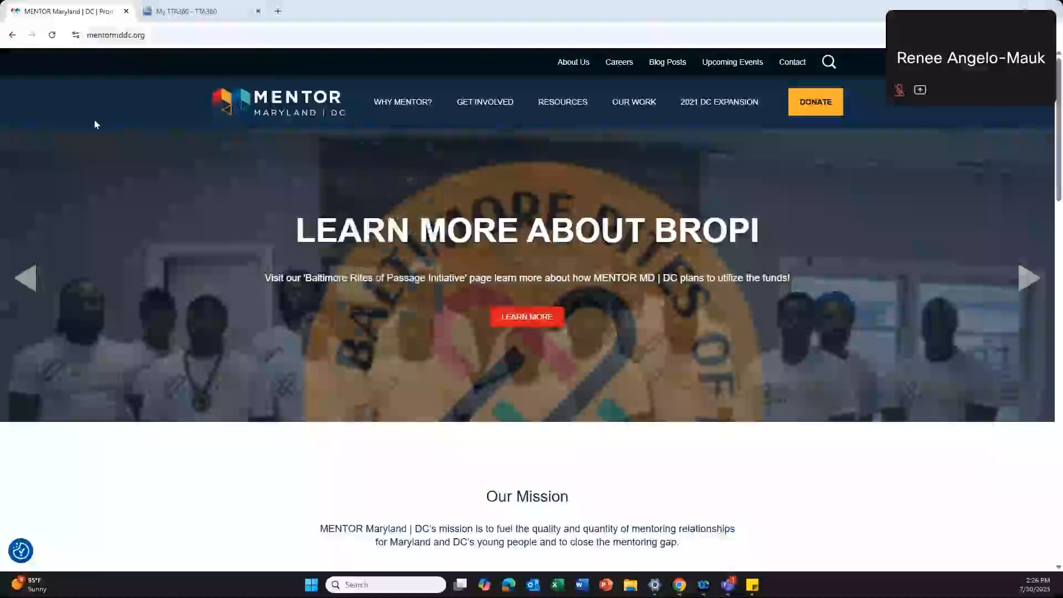
Step: Bring up the RESOURCES dropdown in the MENTOR Maryland | DC top navigation bar
{"action": "mouse_move", "coordinate": [561, 93]}
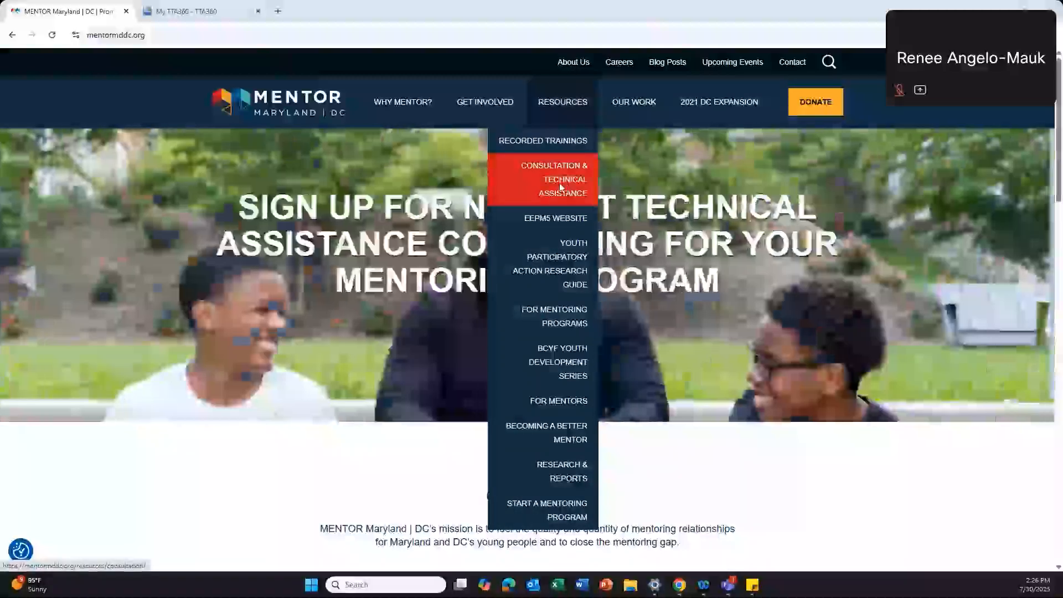
Step: Go to the Consultation & Technical Assistance page and find the NMRC free technical assistance section
{"action": "left_click", "coordinate": [563, 186]}
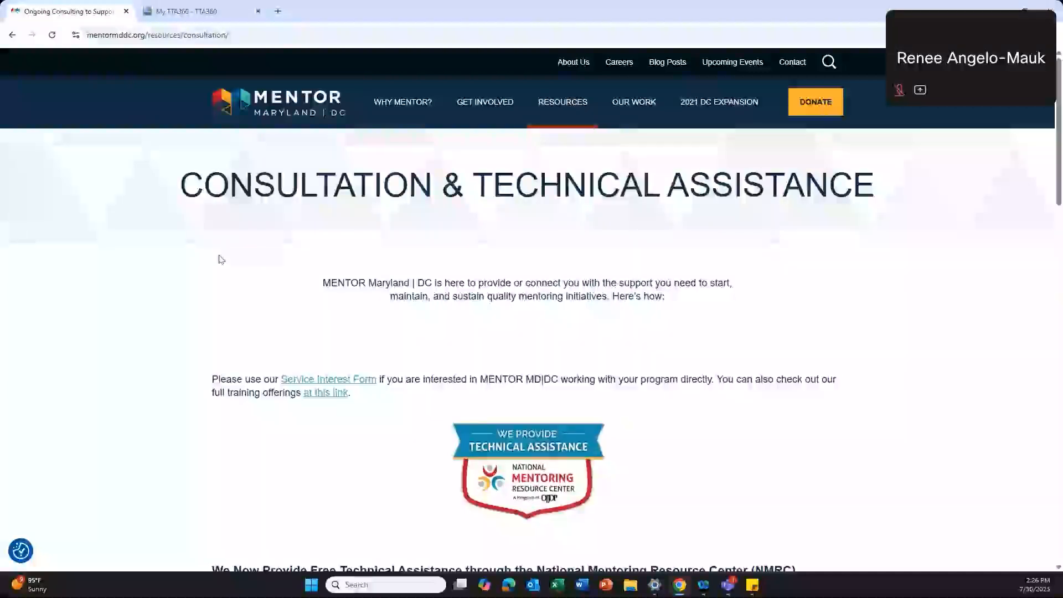
{"action": "scroll", "coordinate": [221, 259], "scroll_direction": "down", "scroll_amount": 1}
{"action": "scroll", "coordinate": [221, 259], "scroll_direction": "down", "scroll_amount": 2}
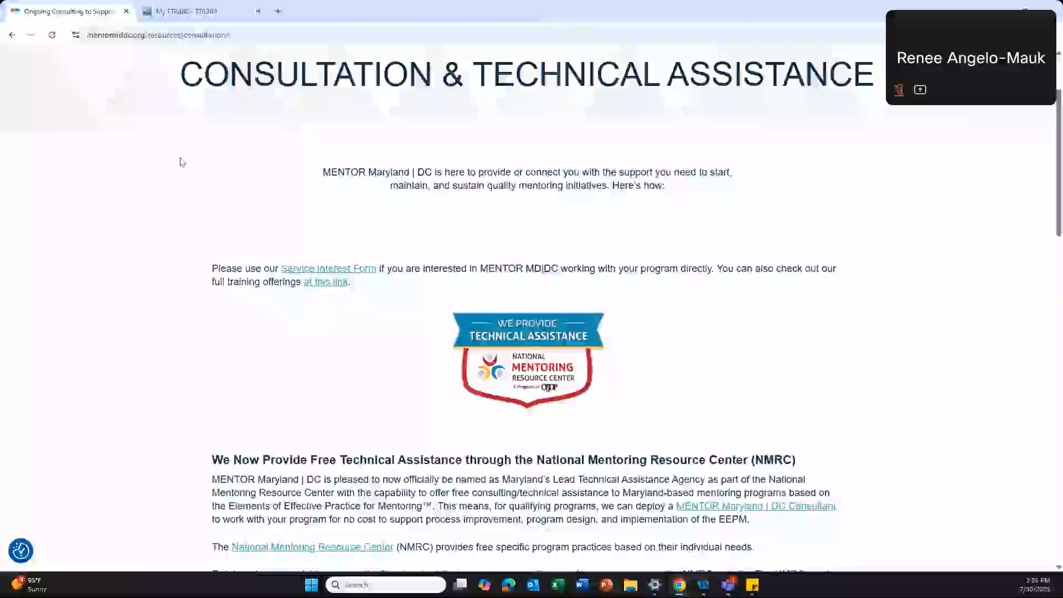
{"action": "scroll", "coordinate": [182, 162], "scroll_direction": "down", "scroll_amount": 3}
{"action": "scroll", "coordinate": [182, 162], "scroll_direction": "down", "scroll_amount": 2}
{"action": "scroll", "coordinate": [182, 162], "scroll_direction": "up", "scroll_amount": 1}
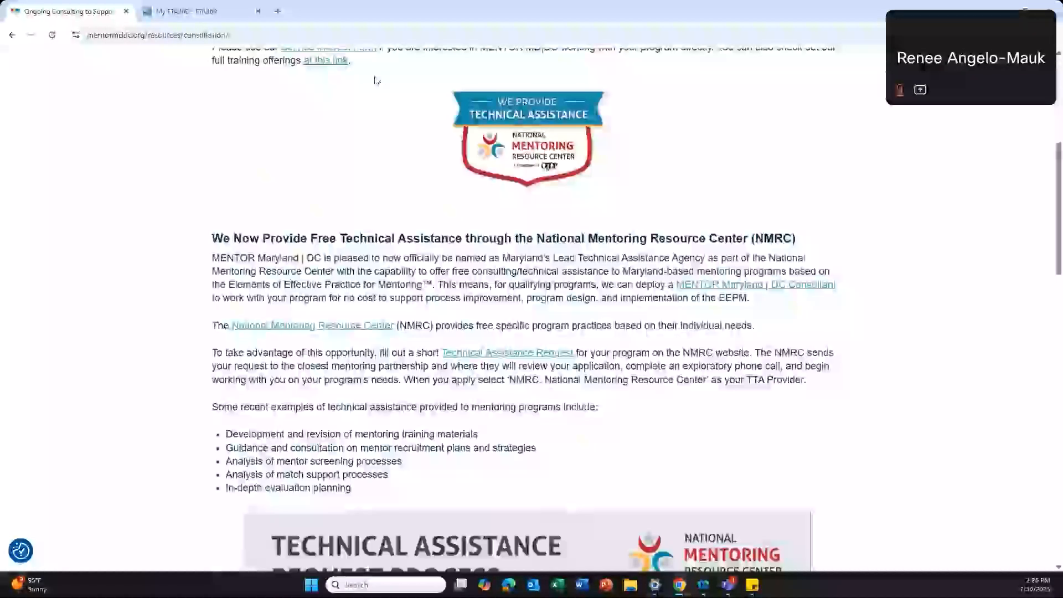
{"action": "double_click", "coordinate": [324, 238]}
{"action": "left_click_drag", "start_coordinate": [310, 238], "coordinate": [750, 239]}
{"action": "left_click", "coordinate": [384, 279]}
Step: Follow the Technical Assistance Request link to the OJJDP TTA360 portal login page
{"action": "scroll", "coordinate": [239, 195], "scroll_direction": "down", "scroll_amount": 2}
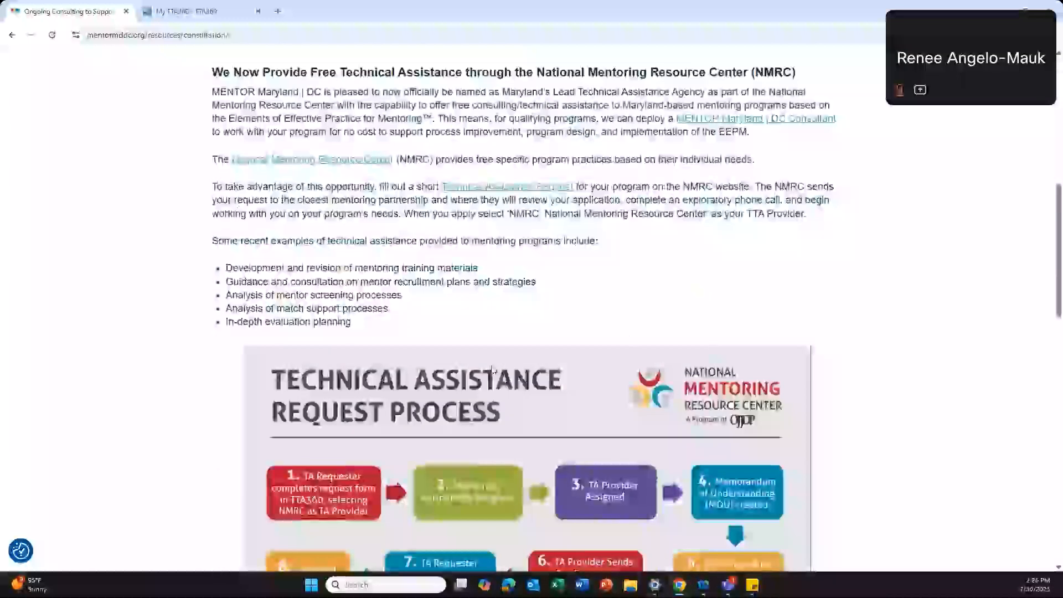
{"action": "scroll", "coordinate": [239, 195], "scroll_direction": "down", "scroll_amount": 4}
{"action": "scroll", "coordinate": [828, 500], "scroll_direction": "down", "scroll_amount": 1}
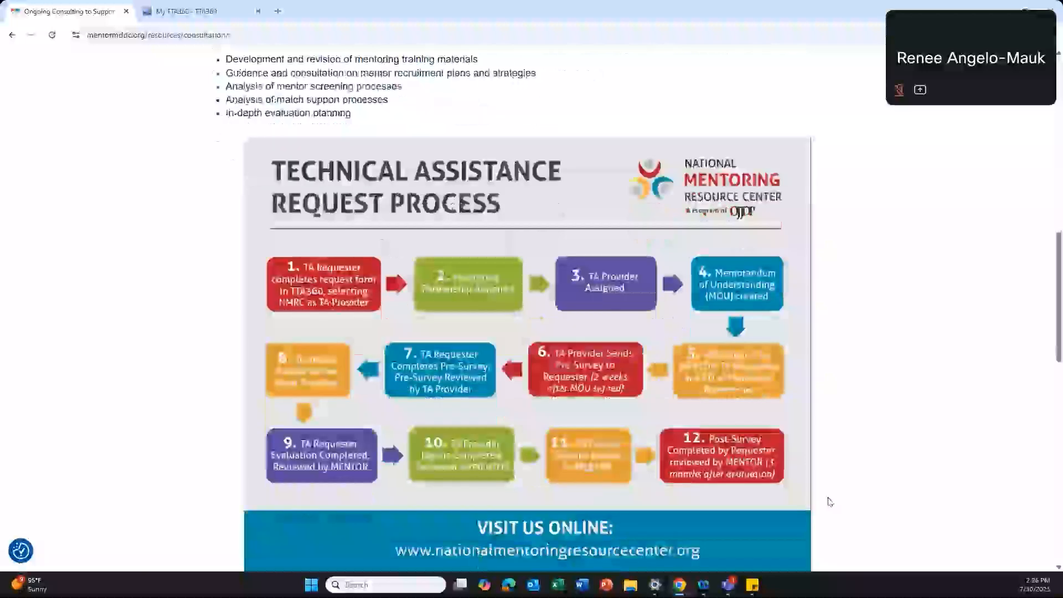
{"action": "scroll", "coordinate": [767, 347], "scroll_direction": "up", "scroll_amount": 7}
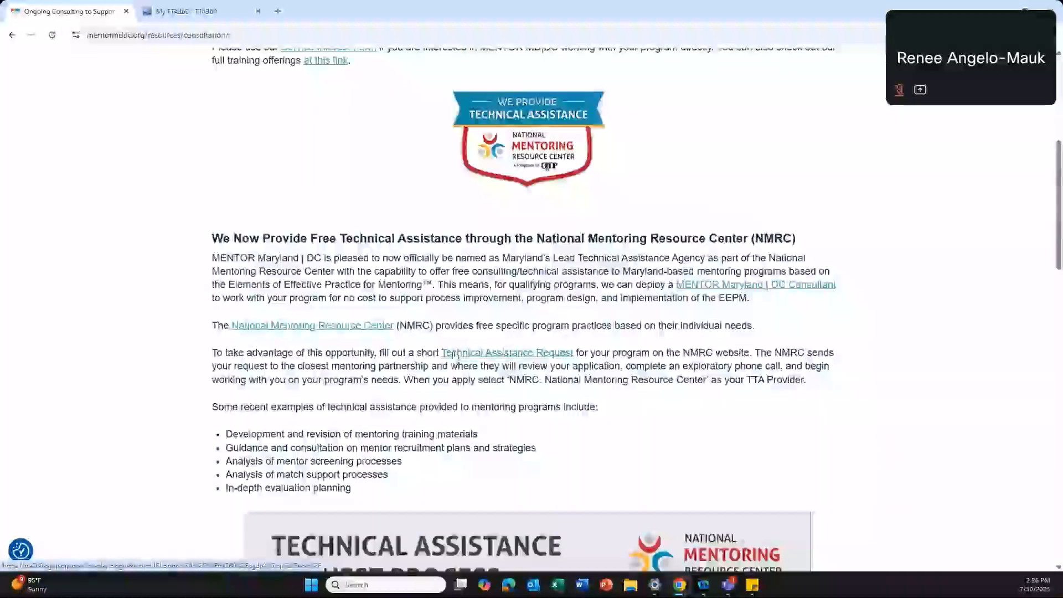
{"action": "left_click_drag", "start_coordinate": [441, 350], "coordinate": [569, 344]}
{"action": "left_click", "coordinate": [569, 345]}
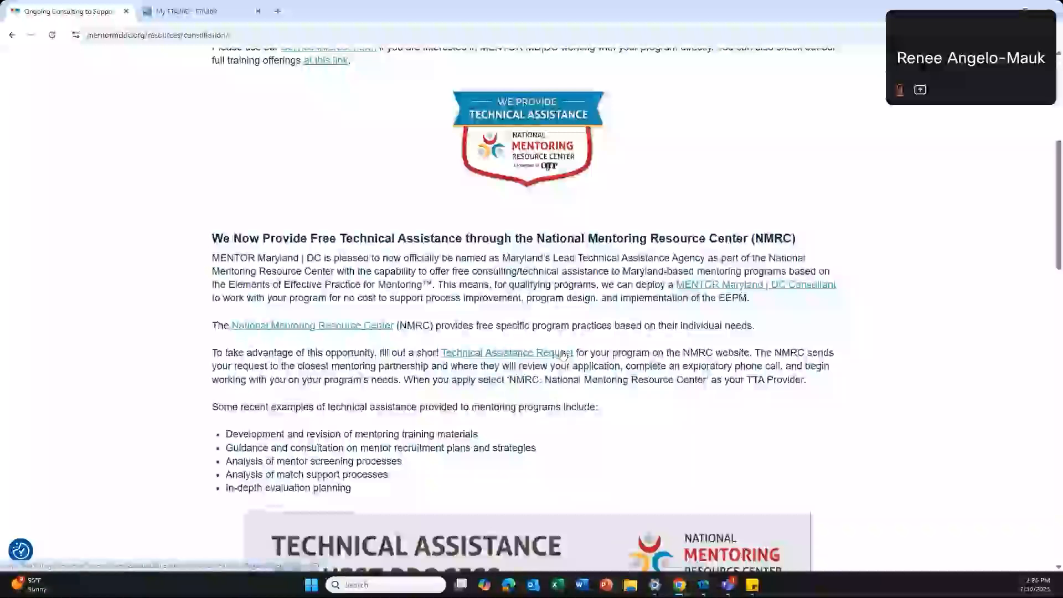
{"action": "left_click", "coordinate": [562, 354]}
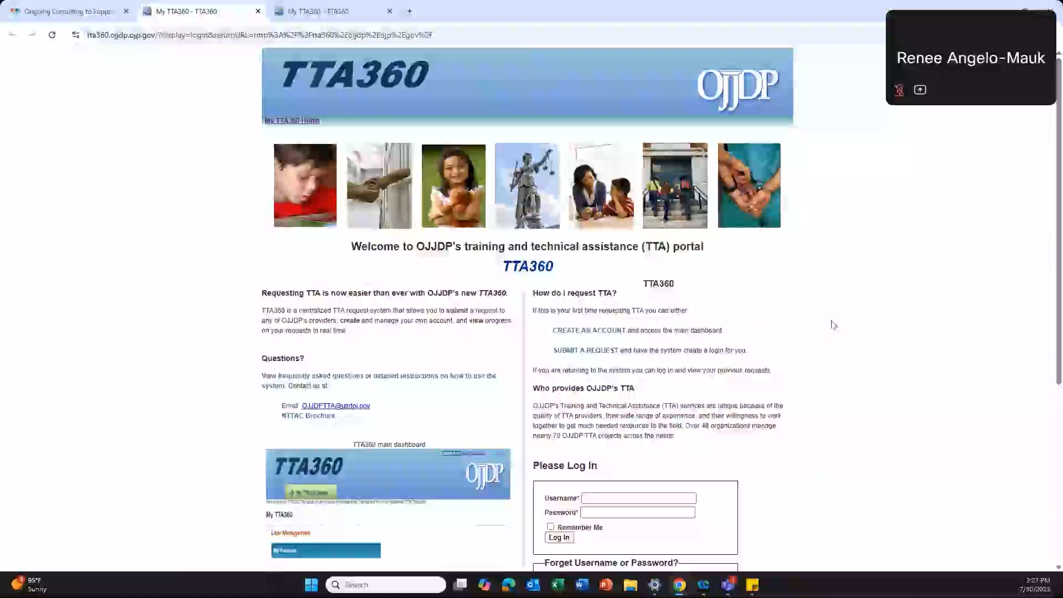
Step: From the TTA360 login page, follow Submit a Request to reach the User Registration form
{"action": "scroll", "coordinate": [833, 325], "scroll_direction": "down", "scroll_amount": 3}
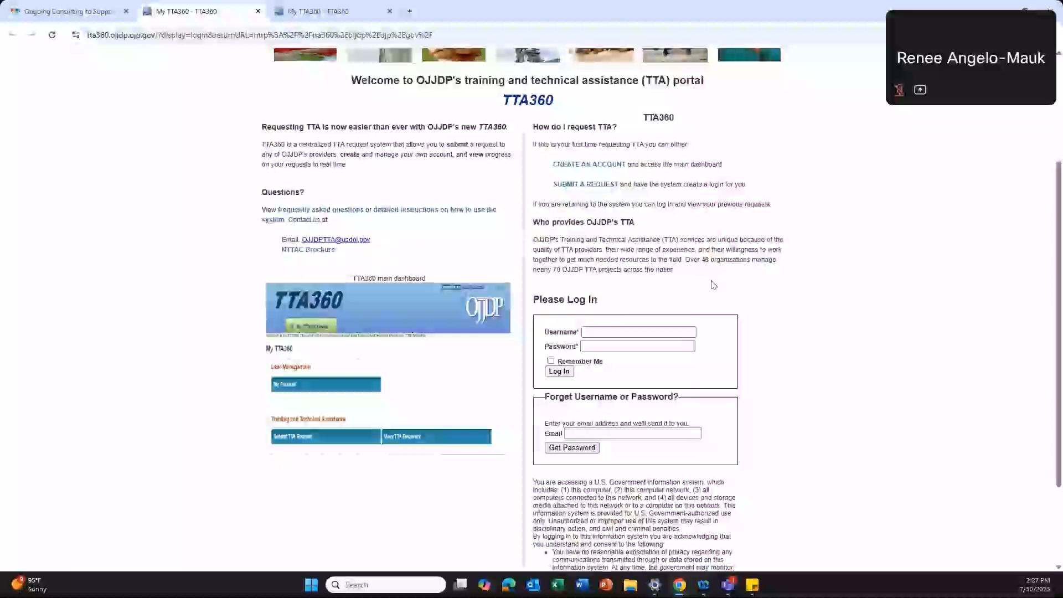
{"action": "left_click", "coordinate": [588, 331]}
{"action": "left_click", "coordinate": [604, 347]}
{"action": "scroll", "coordinate": [604, 351], "scroll_direction": "up", "scroll_amount": 1}
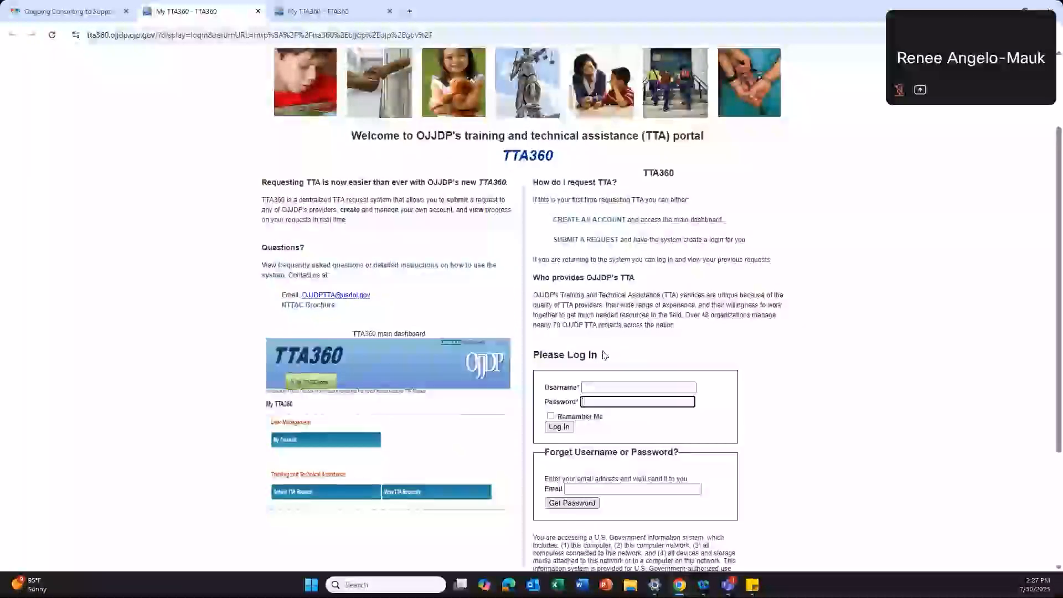
{"action": "left_click_drag", "start_coordinate": [534, 199], "coordinate": [774, 267]}
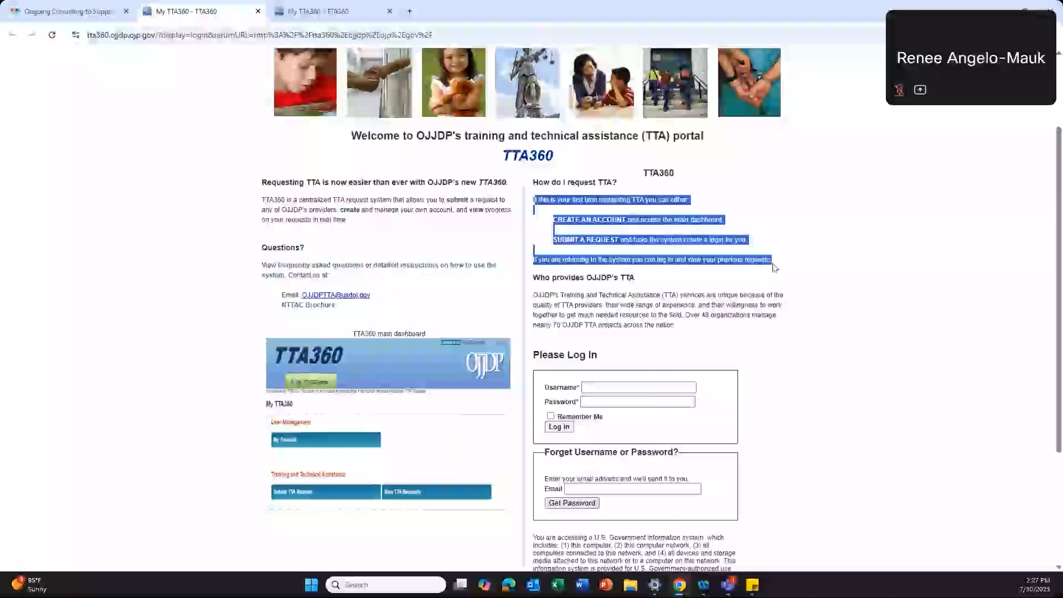
{"action": "left_click", "coordinate": [774, 267]}
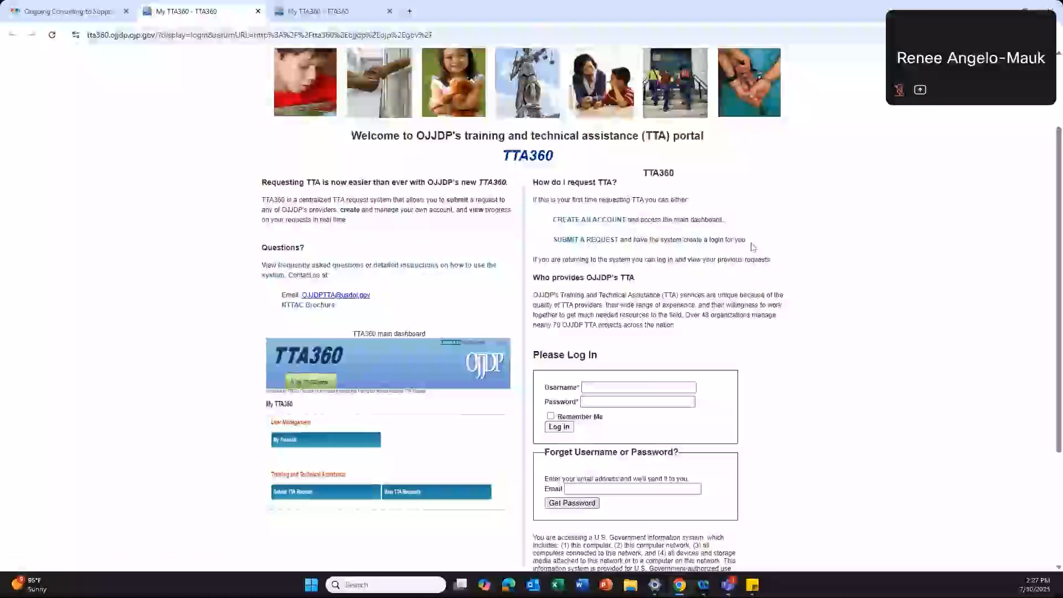
{"action": "left_click", "coordinate": [590, 243]}
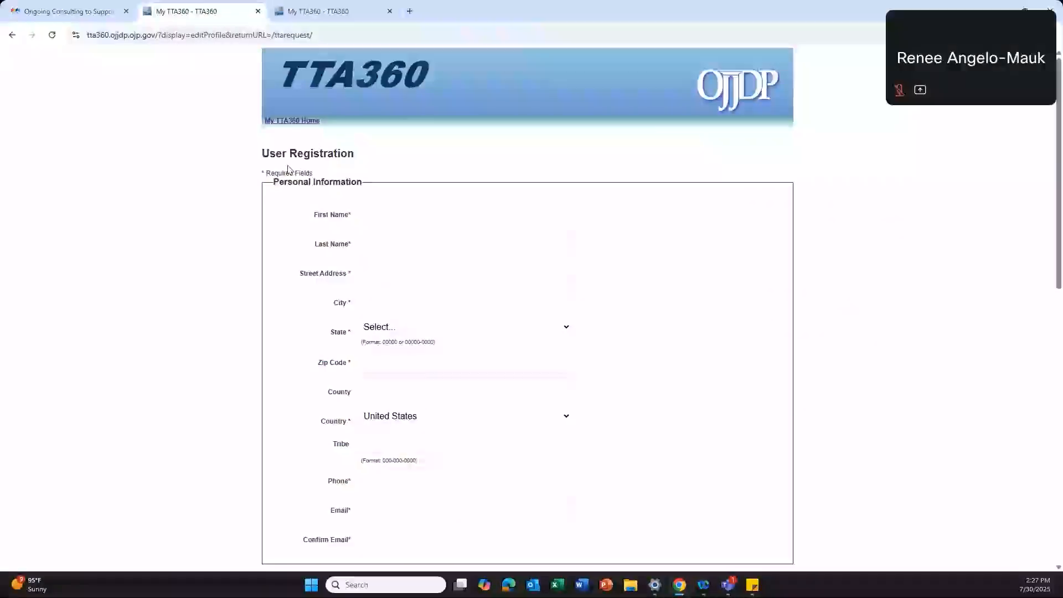
{"action": "left_click", "coordinate": [298, 16]}
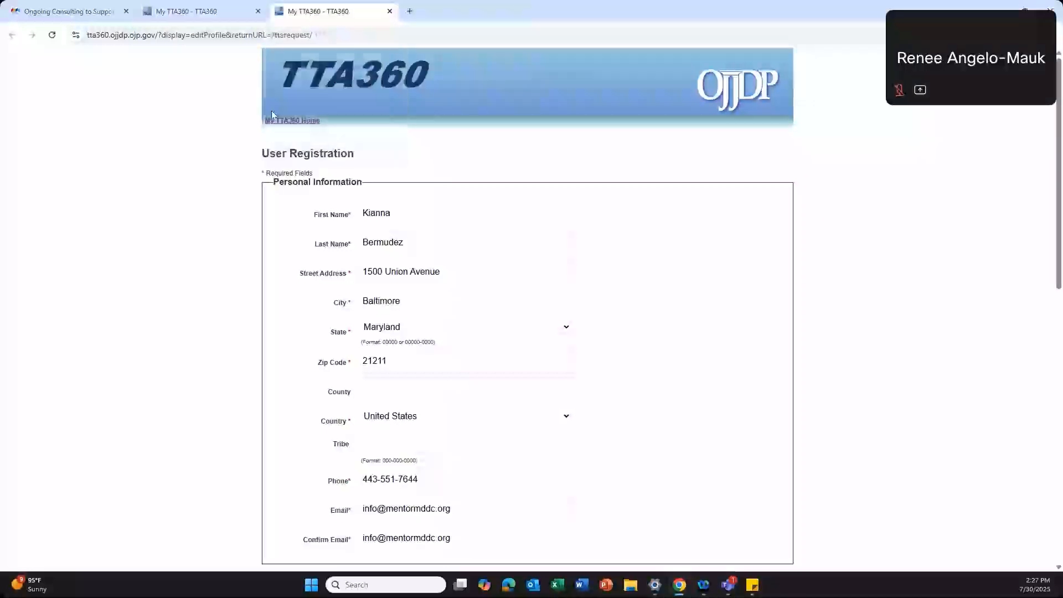
{"action": "scroll", "coordinate": [655, 255], "scroll_direction": "down", "scroll_amount": 1}
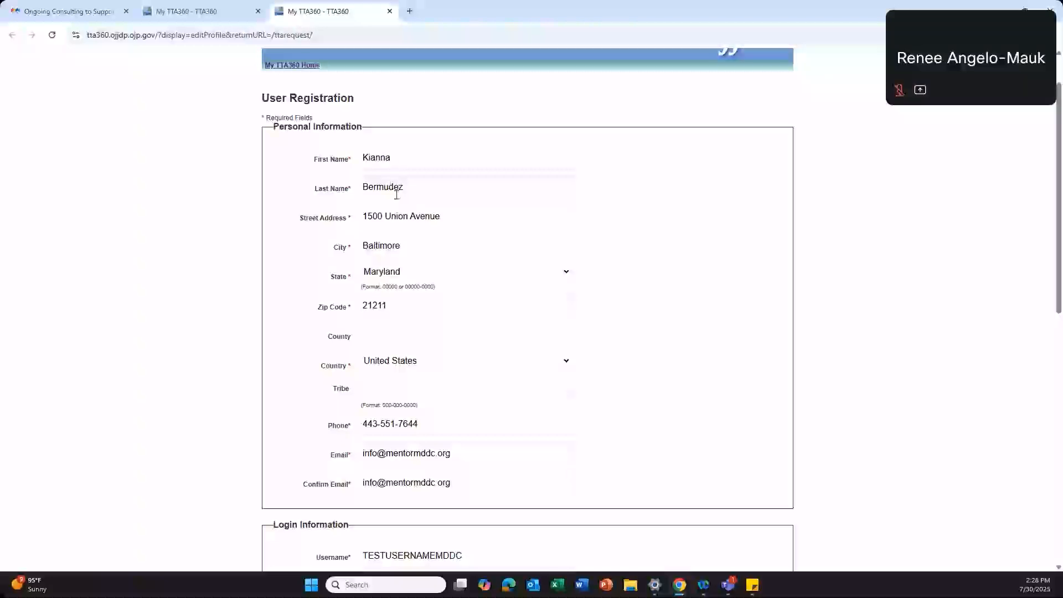
{"action": "triple_click", "coordinate": [448, 215]}
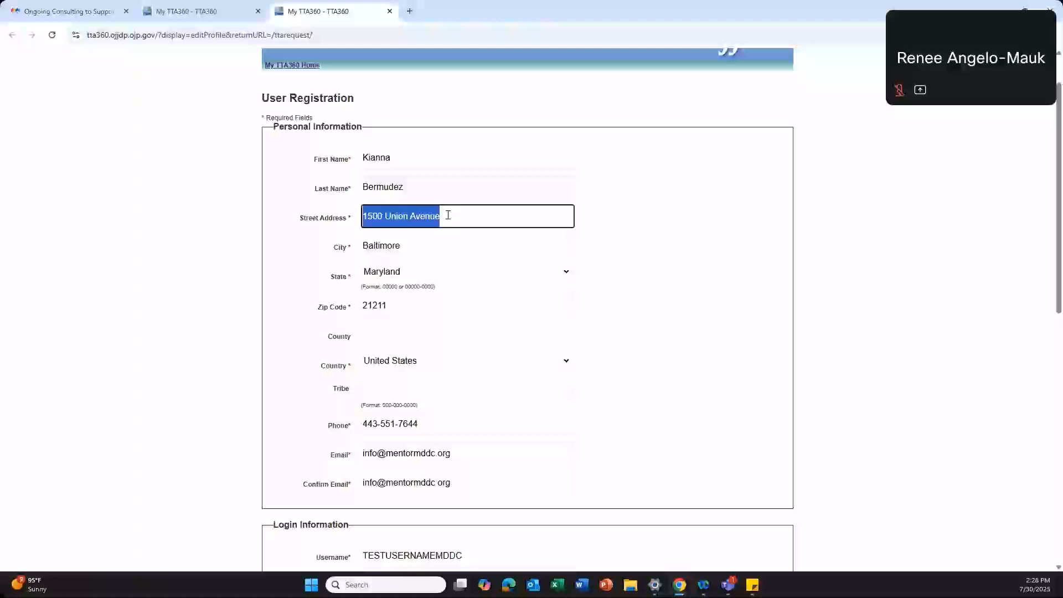
{"action": "left_click", "coordinate": [447, 216]}
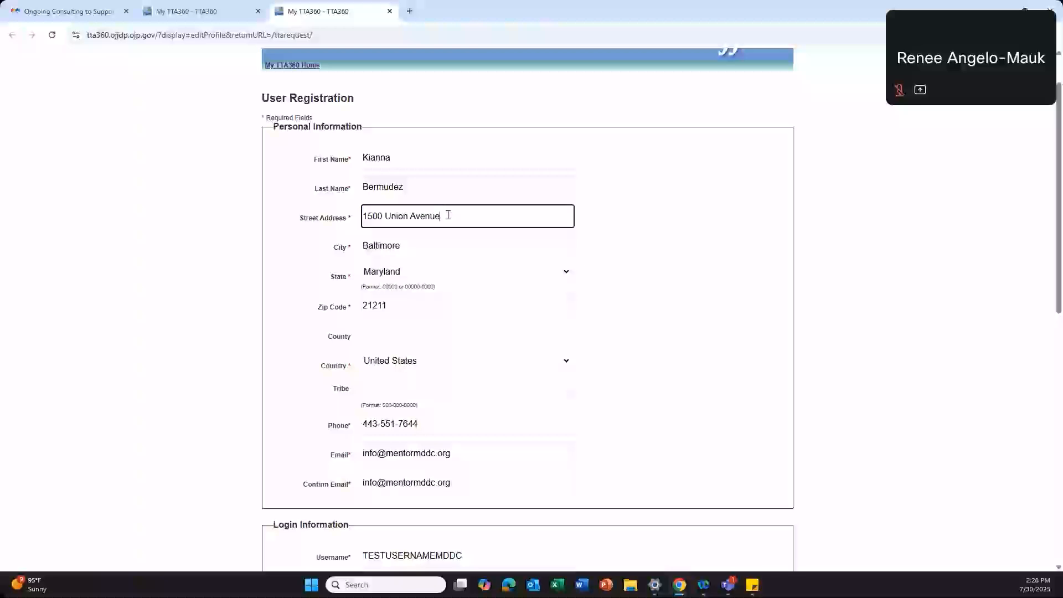
{"action": "scroll", "coordinate": [423, 244], "scroll_direction": "down", "scroll_amount": 1}
{"action": "scroll", "coordinate": [379, 257], "scroll_direction": "down", "scroll_amount": 1}
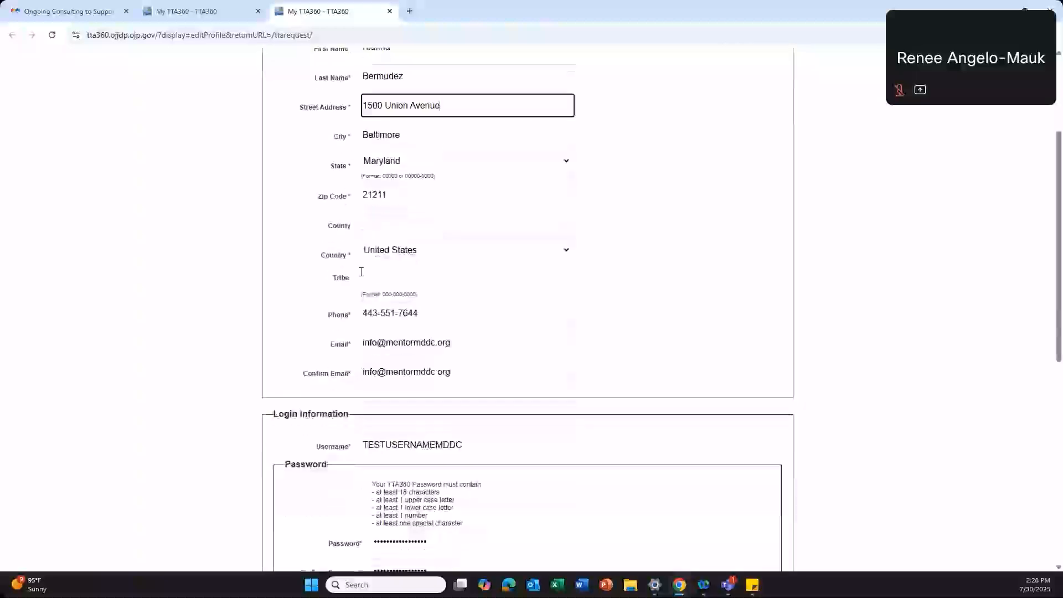
{"action": "left_click_drag", "start_coordinate": [361, 314], "coordinate": [422, 314]}
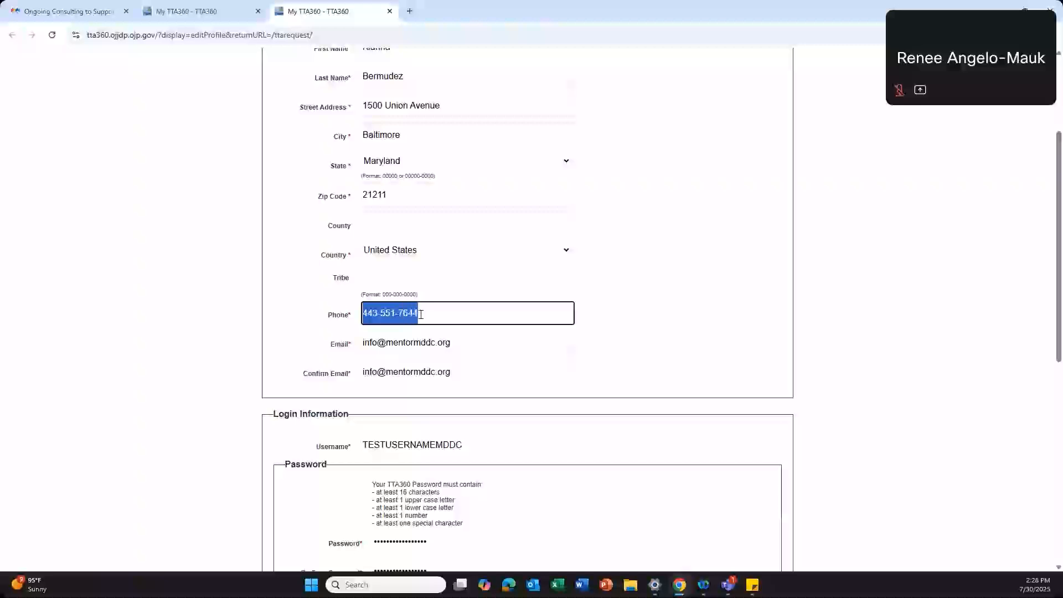
{"action": "left_click", "coordinate": [421, 313]}
{"action": "left_click", "coordinate": [378, 343]}
{"action": "left_click", "coordinate": [492, 347]}
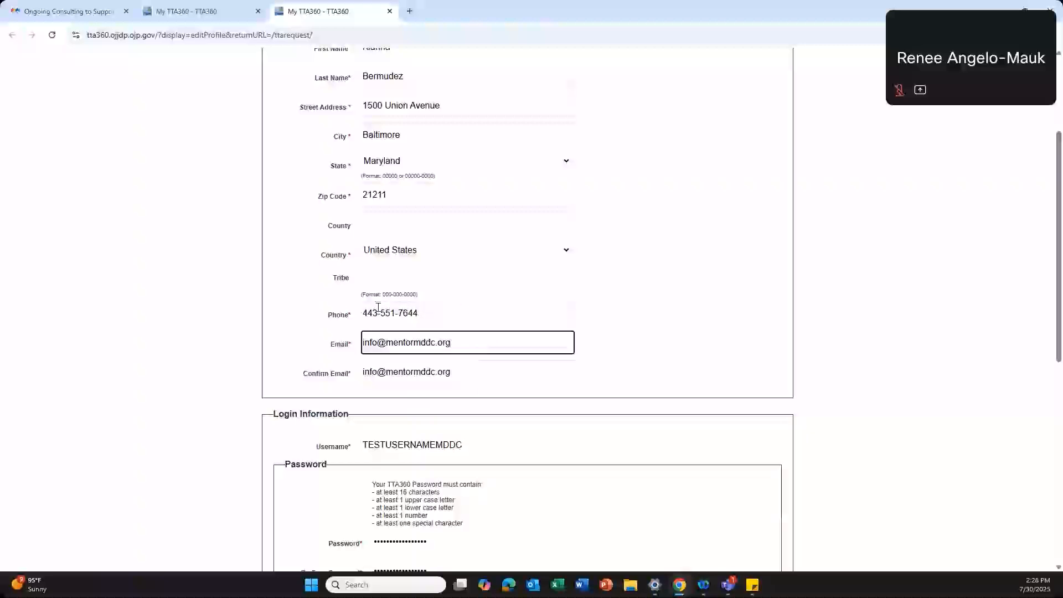
{"action": "left_click", "coordinate": [625, 331]}
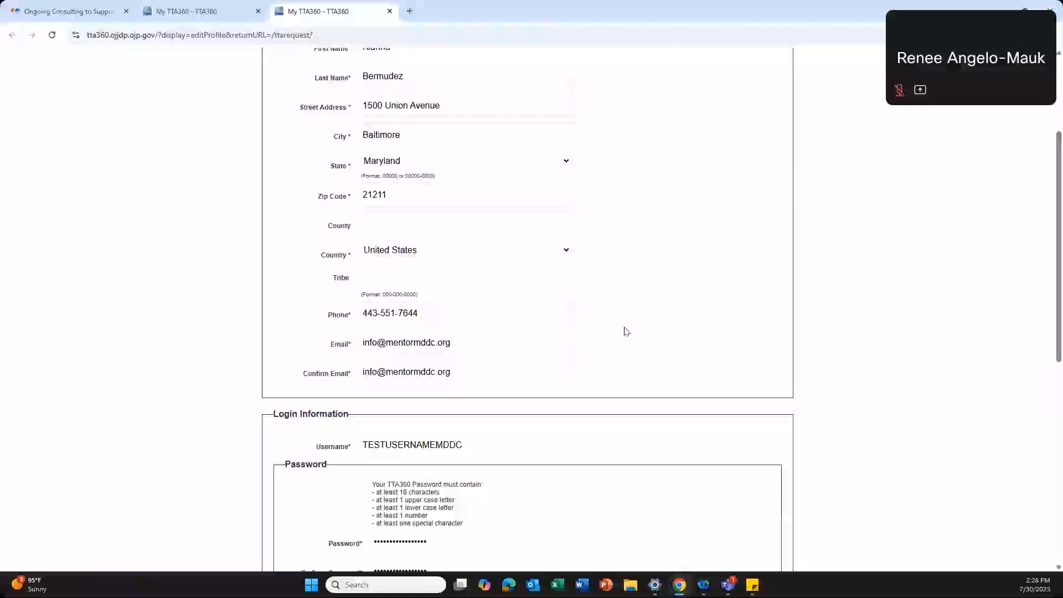
{"action": "scroll", "coordinate": [625, 331], "scroll_direction": "up", "scroll_amount": 1}
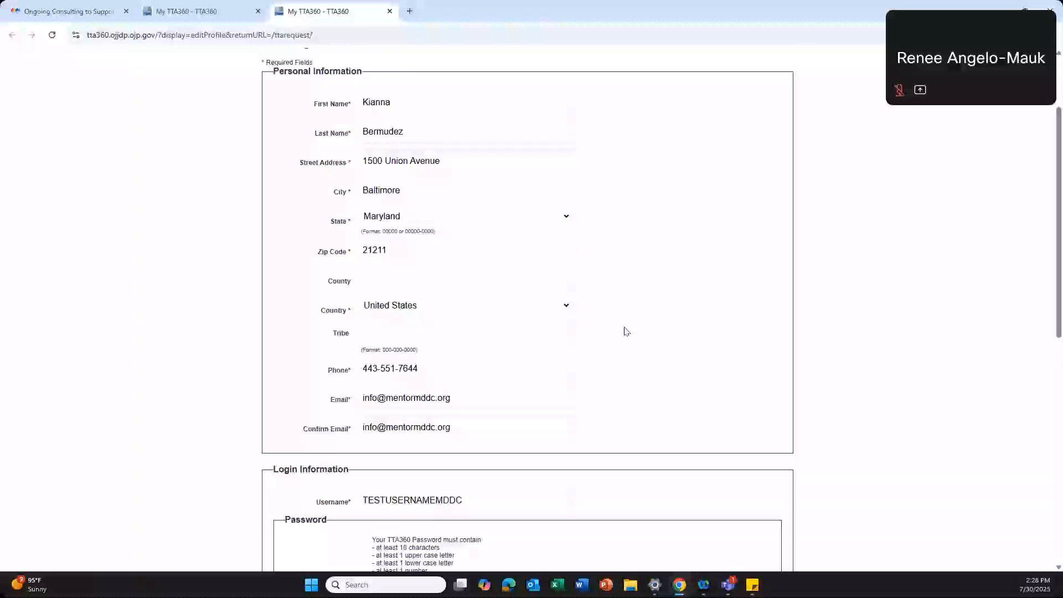
Step: Set the registration's Organization Type to Youth Services
{"action": "scroll", "coordinate": [625, 331], "scroll_direction": "down", "scroll_amount": 5}
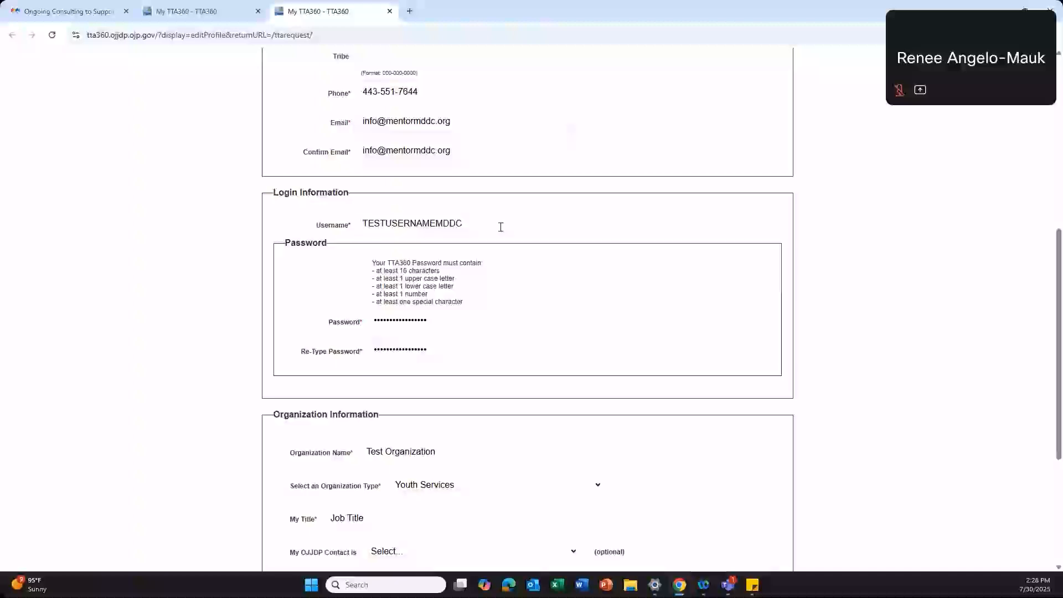
{"action": "left_click", "coordinate": [439, 318]}
{"action": "left_click", "coordinate": [457, 302]}
{"action": "scroll", "coordinate": [457, 302], "scroll_direction": "down", "scroll_amount": 4}
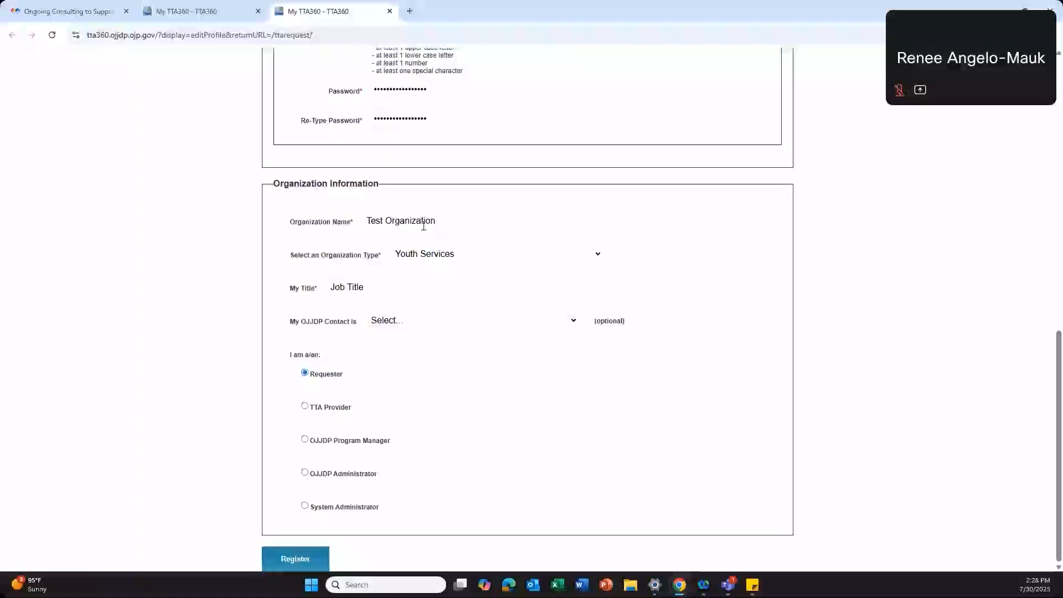
{"action": "left_click", "coordinate": [599, 255]}
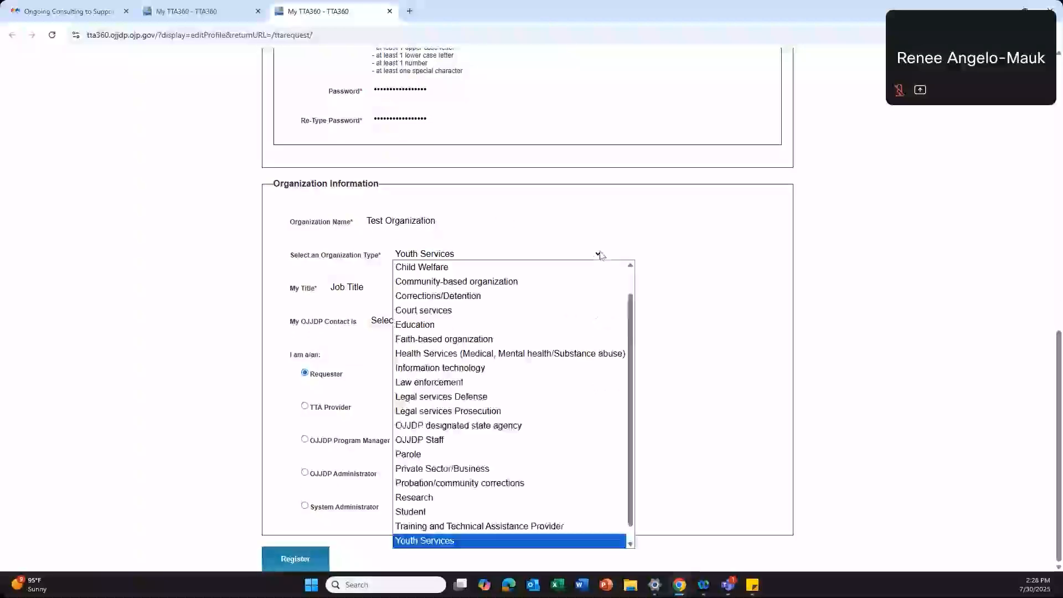
{"action": "scroll", "coordinate": [574, 271], "scroll_direction": "up", "scroll_amount": 1}
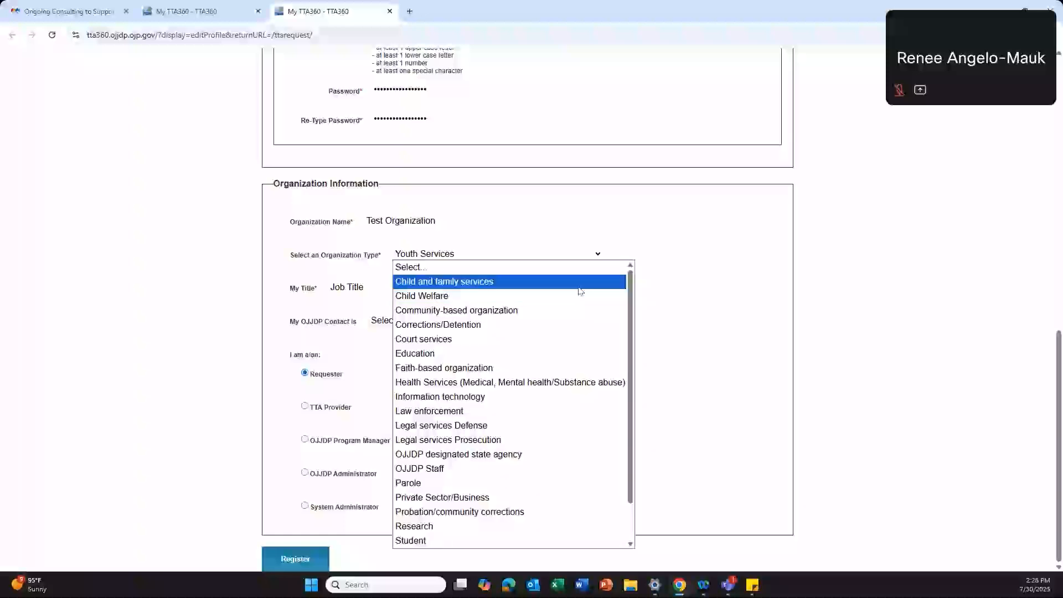
{"action": "scroll", "coordinate": [578, 316], "scroll_direction": "down", "scroll_amount": 2}
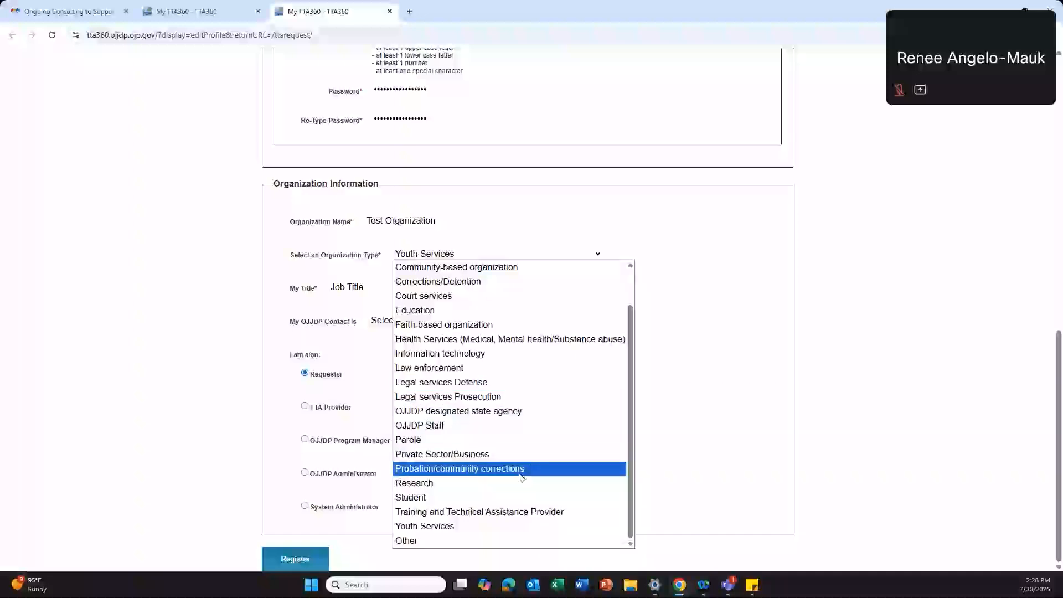
{"action": "left_click", "coordinate": [515, 525]}
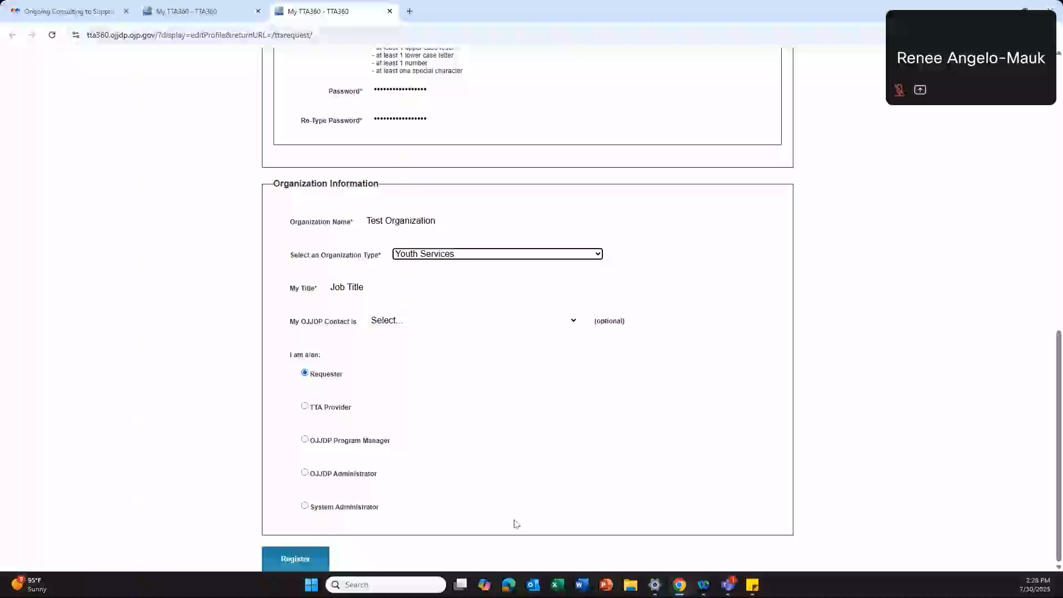
Step: Keep My Title as Job Title and leave OJJDP Contact at Select
{"action": "left_click", "coordinate": [427, 287]}
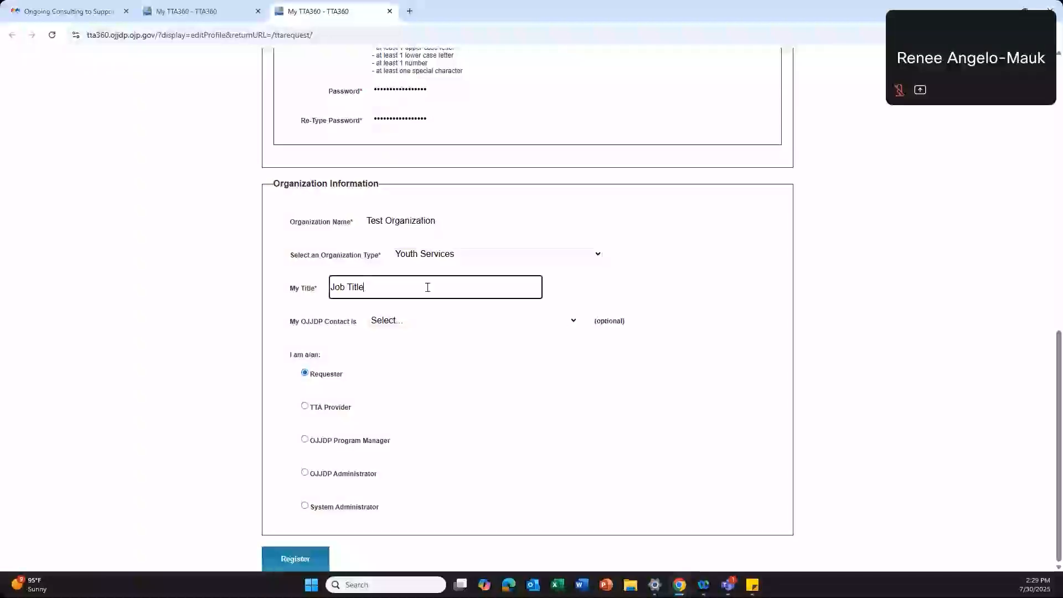
{"action": "scroll", "coordinate": [427, 287], "scroll_direction": "up", "scroll_amount": 8}
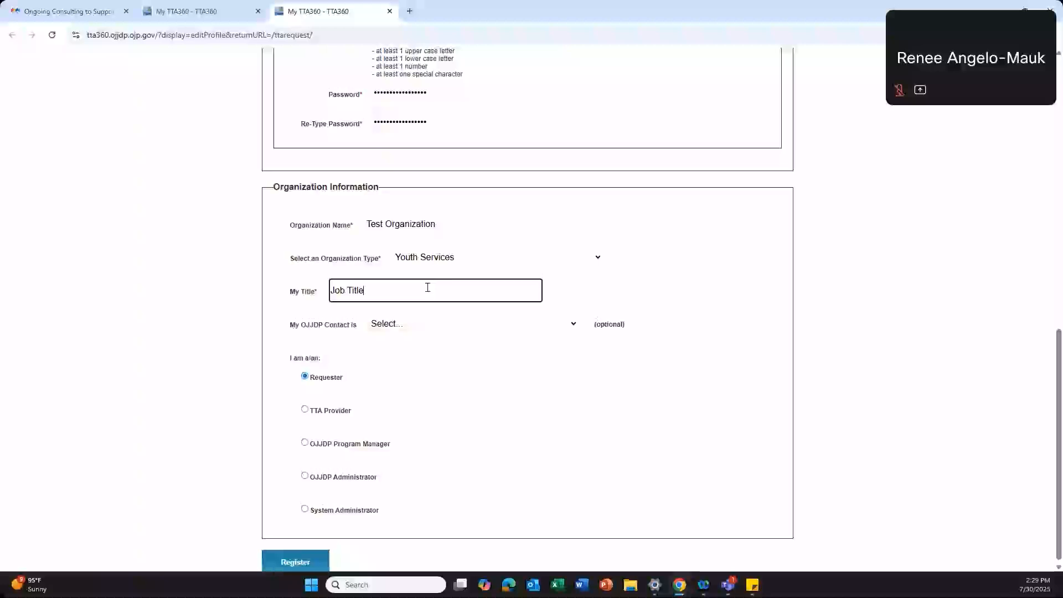
{"action": "scroll", "coordinate": [546, 239], "scroll_direction": "down", "scroll_amount": 8}
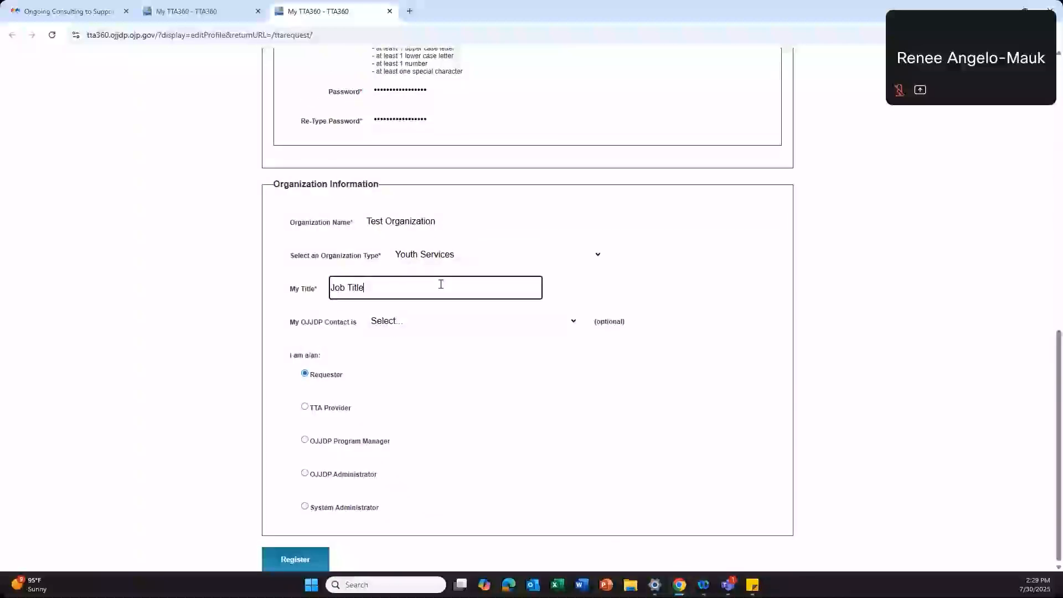
{"action": "left_click", "coordinate": [464, 346]}
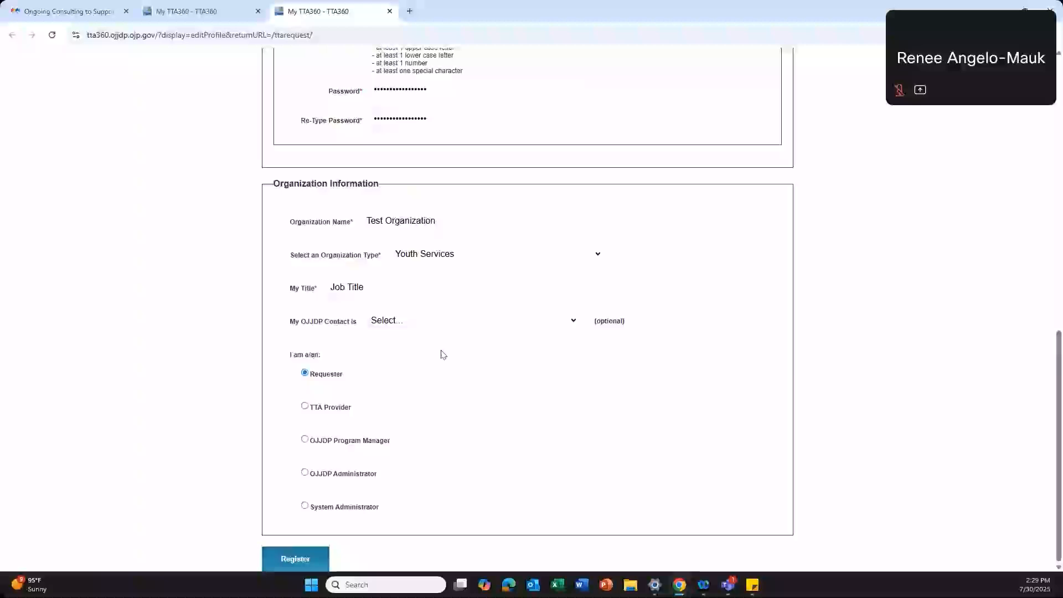
{"action": "left_click", "coordinate": [575, 325]}
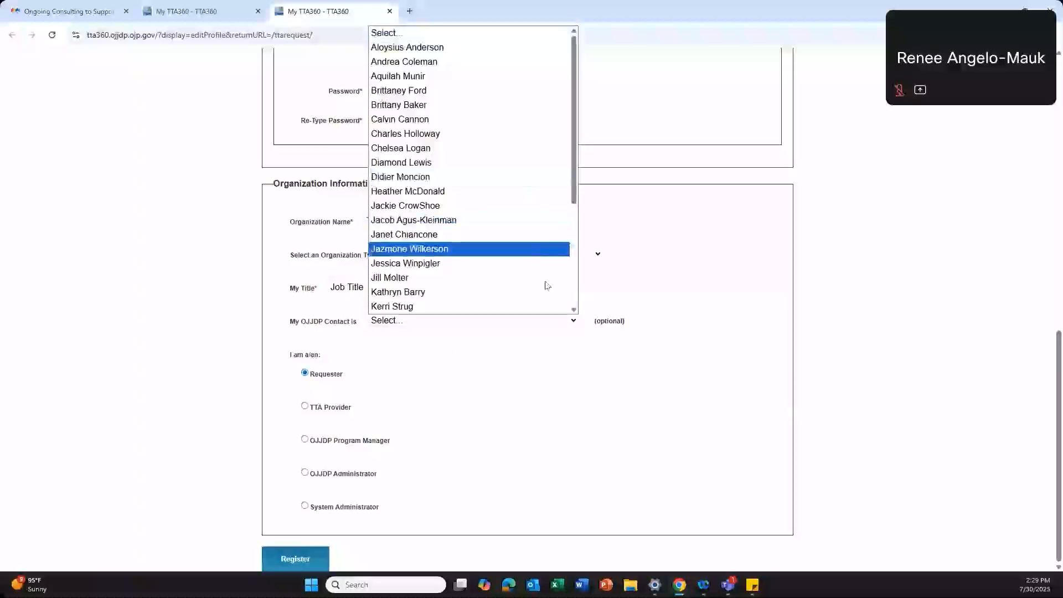
{"action": "left_click", "coordinate": [628, 336]}
{"action": "left_click_drag", "start_coordinate": [623, 322], "coordinate": [595, 324]}
{"action": "left_click", "coordinate": [595, 324]}
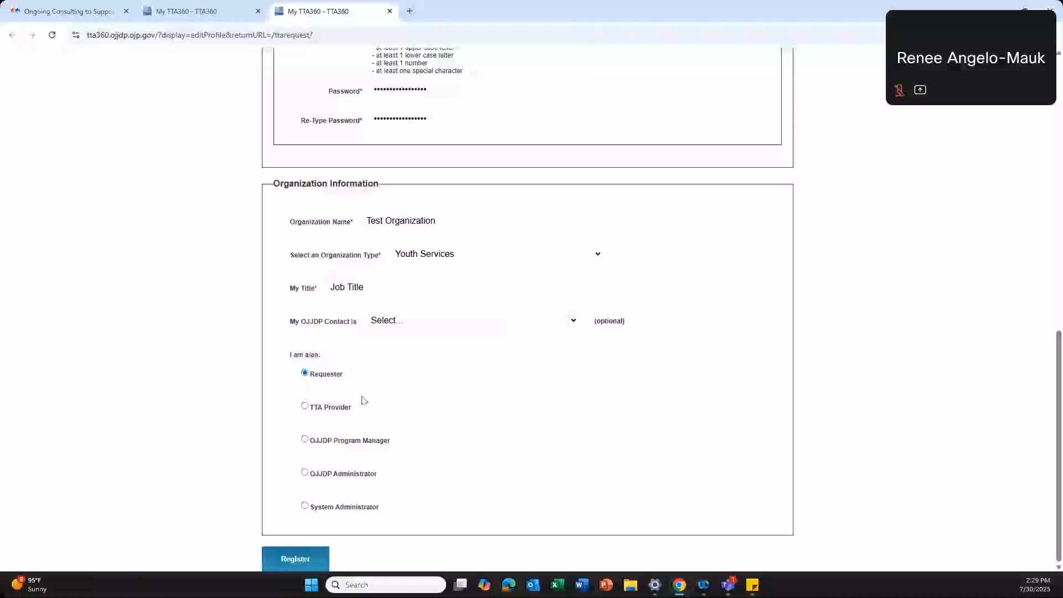
Step: Register, then answer No to Current OJJDP Grantee on the request form
{"action": "left_click", "coordinate": [297, 559]}
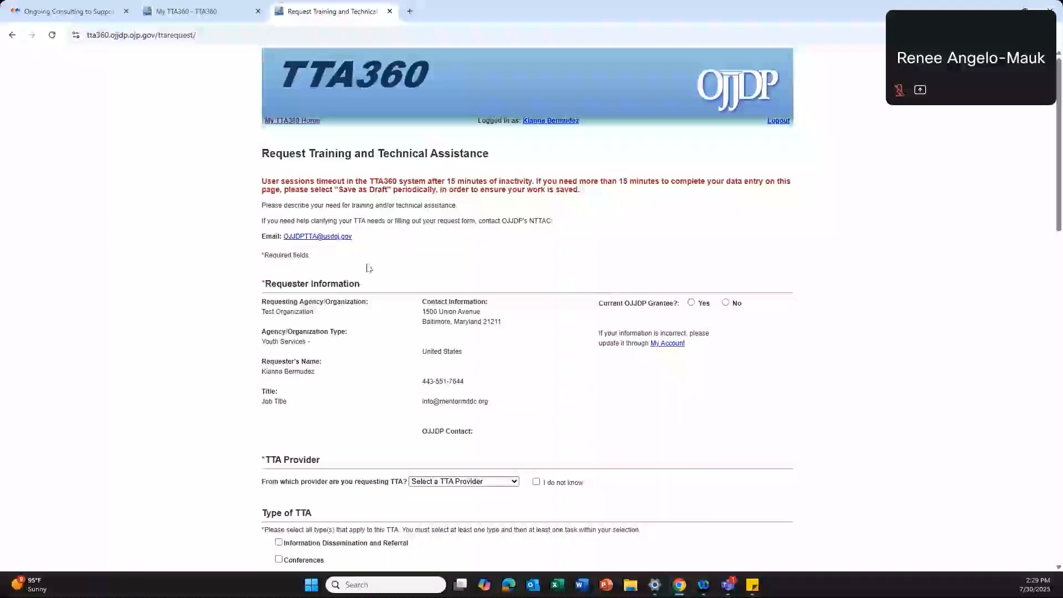
{"action": "scroll", "coordinate": [356, 268], "scroll_direction": "down", "scroll_amount": 2}
{"action": "scroll", "coordinate": [341, 248], "scroll_direction": "up", "scroll_amount": 1}
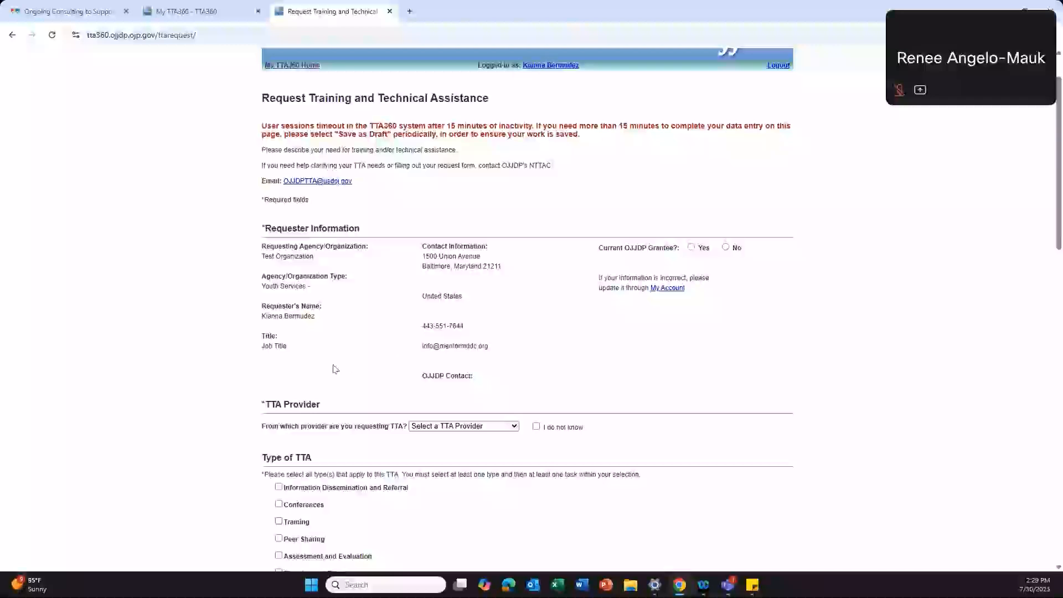
{"action": "scroll", "coordinate": [335, 369], "scroll_direction": "down", "scroll_amount": 3}
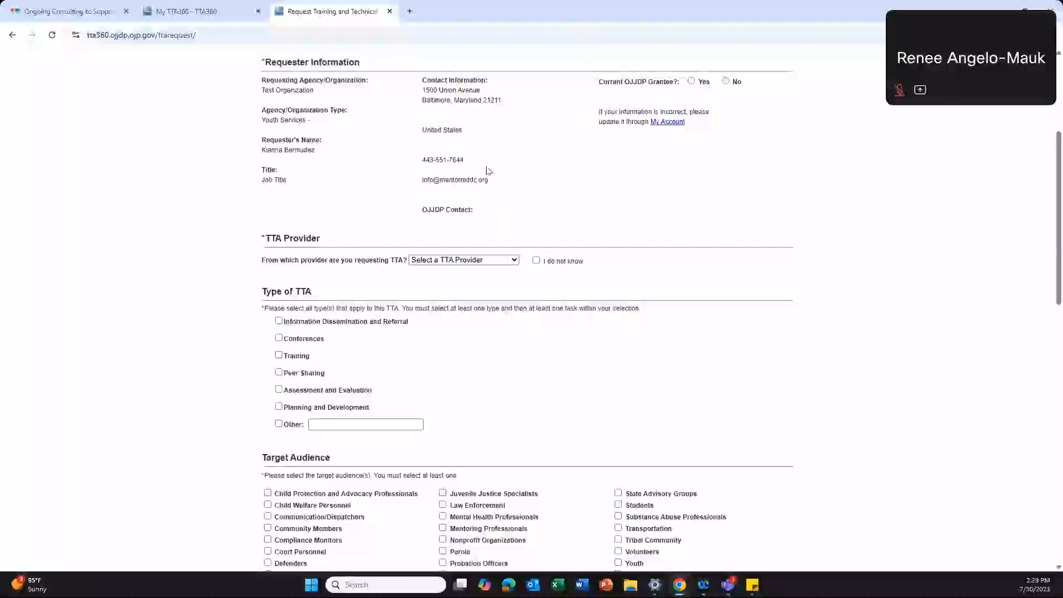
{"action": "scroll", "coordinate": [487, 170], "scroll_direction": "down", "scroll_amount": 1}
{"action": "scroll", "coordinate": [492, 174], "scroll_direction": "up", "scroll_amount": 2}
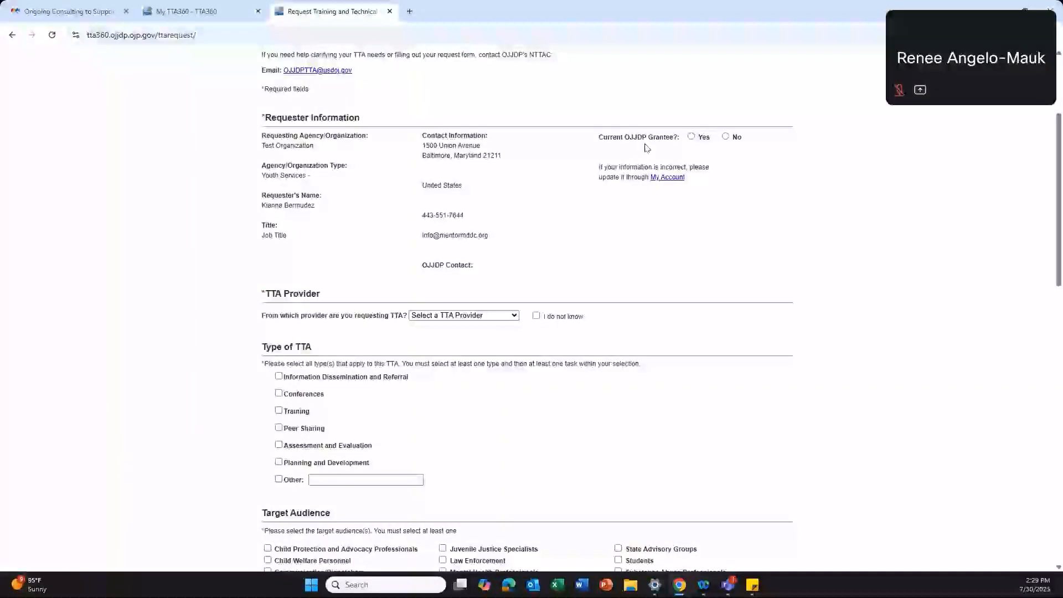
{"action": "left_click", "coordinate": [728, 137]}
Step: Choose 'NMRC: National Mentoring Resource Center' in the TTA provider dropdown
{"action": "scroll", "coordinate": [469, 223], "scroll_direction": "down", "scroll_amount": 1}
{"action": "scroll", "coordinate": [470, 223], "scroll_direction": "down", "scroll_amount": 2}
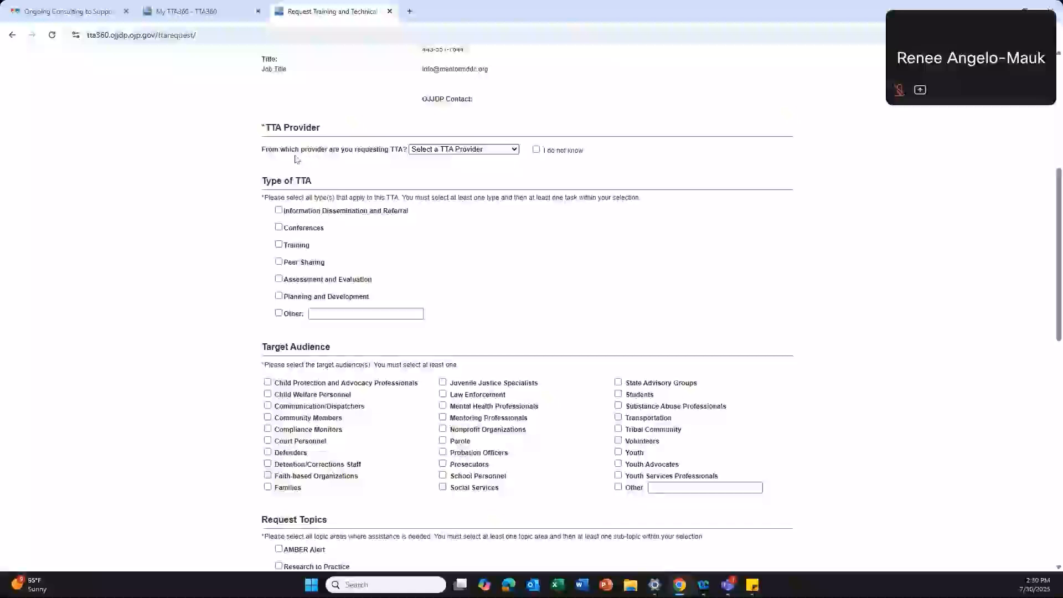
{"action": "left_click", "coordinate": [514, 150]}
{"action": "scroll", "coordinate": [513, 187], "scroll_direction": "down", "scroll_amount": 5}
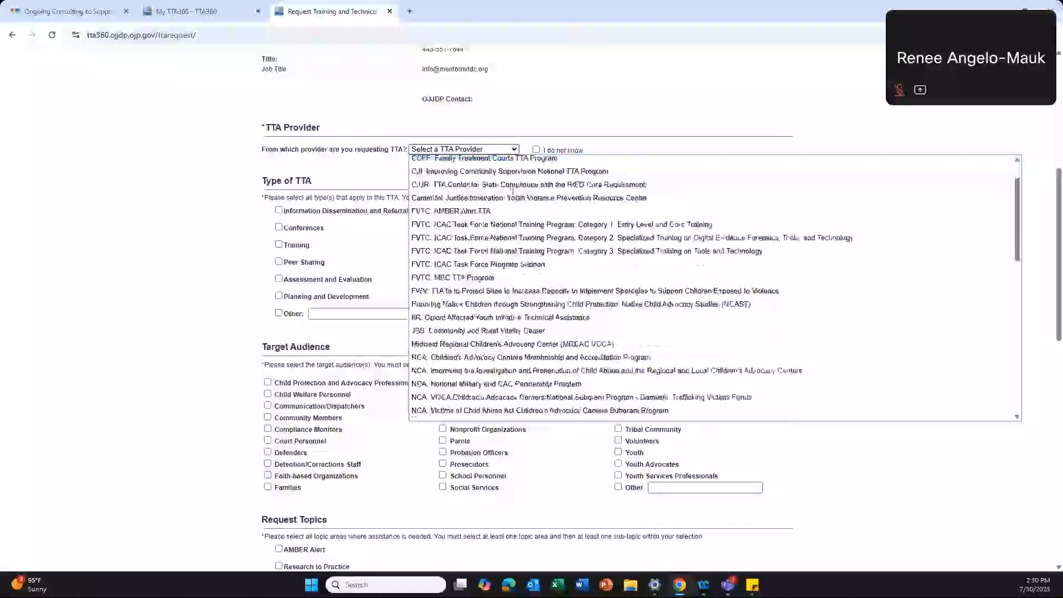
{"action": "scroll", "coordinate": [513, 191], "scroll_direction": "up", "scroll_amount": 3}
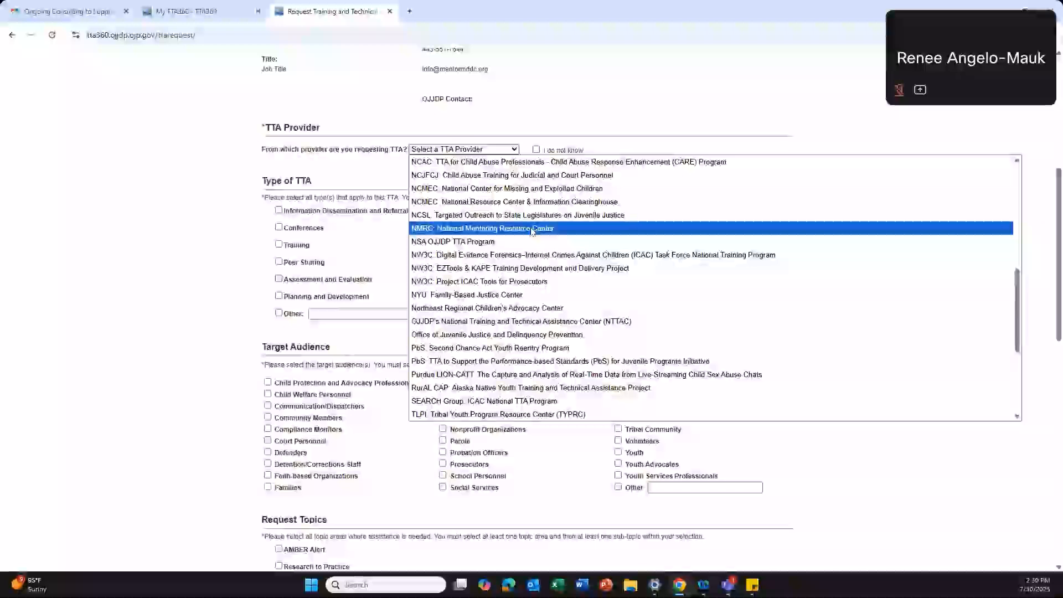
{"action": "left_click", "coordinate": [513, 229]}
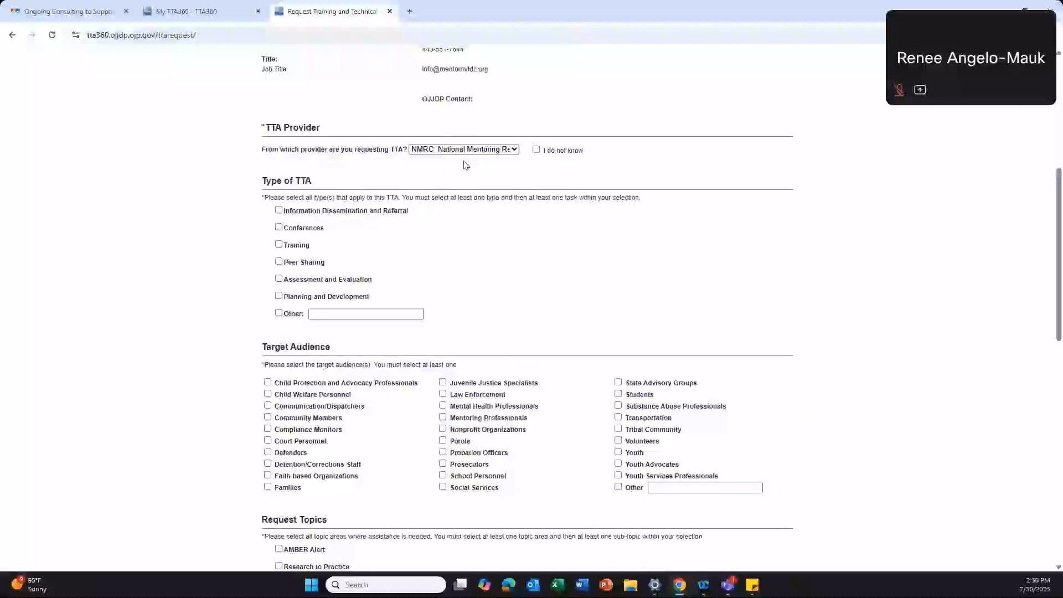
{"action": "scroll", "coordinate": [466, 165], "scroll_direction": "down", "scroll_amount": 2}
Step: Check Planning and Development with its Program Development sub-option under Type of TTA
{"action": "scroll", "coordinate": [466, 165], "scroll_direction": "up", "scroll_amount": 1}
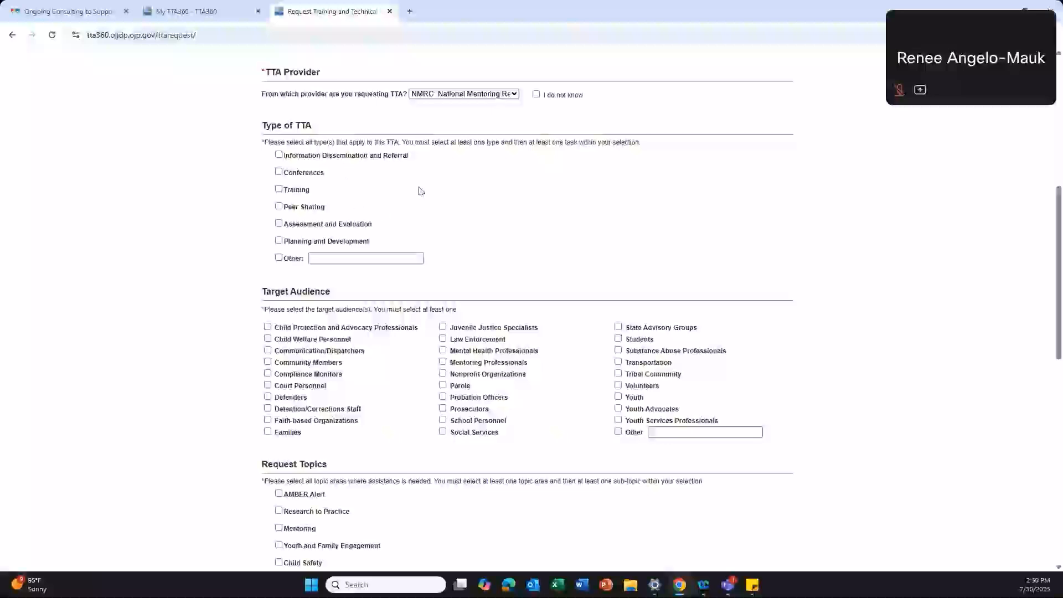
{"action": "left_click", "coordinate": [278, 240]}
{"action": "scroll", "coordinate": [276, 244], "scroll_direction": "down", "scroll_amount": 1}
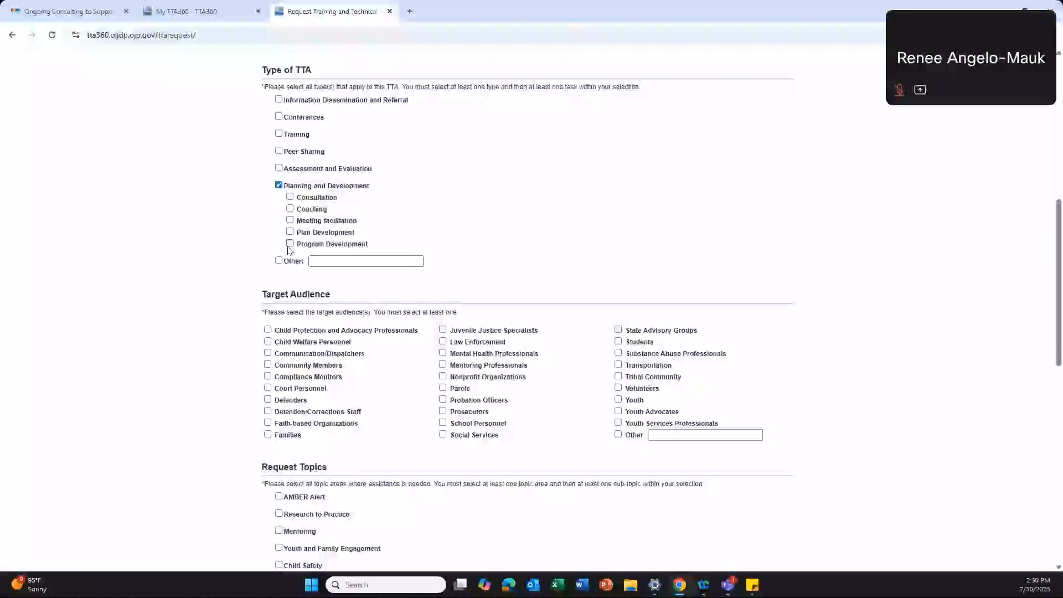
{"action": "left_click", "coordinate": [289, 245]}
{"action": "scroll", "coordinate": [379, 180], "scroll_direction": "down", "scroll_amount": 1}
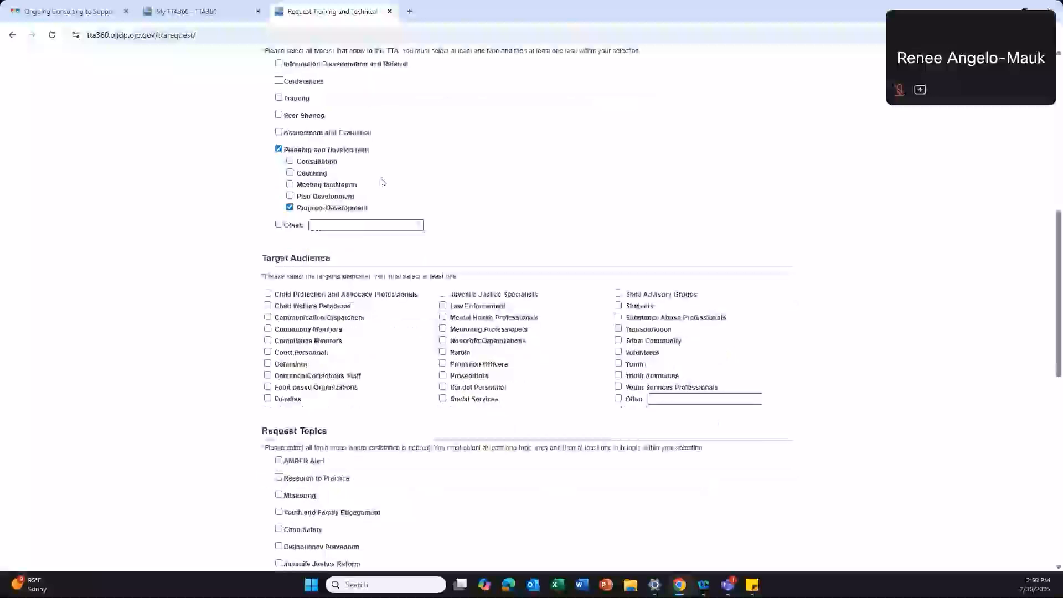
{"action": "scroll", "coordinate": [334, 150], "scroll_direction": "up", "scroll_amount": 1}
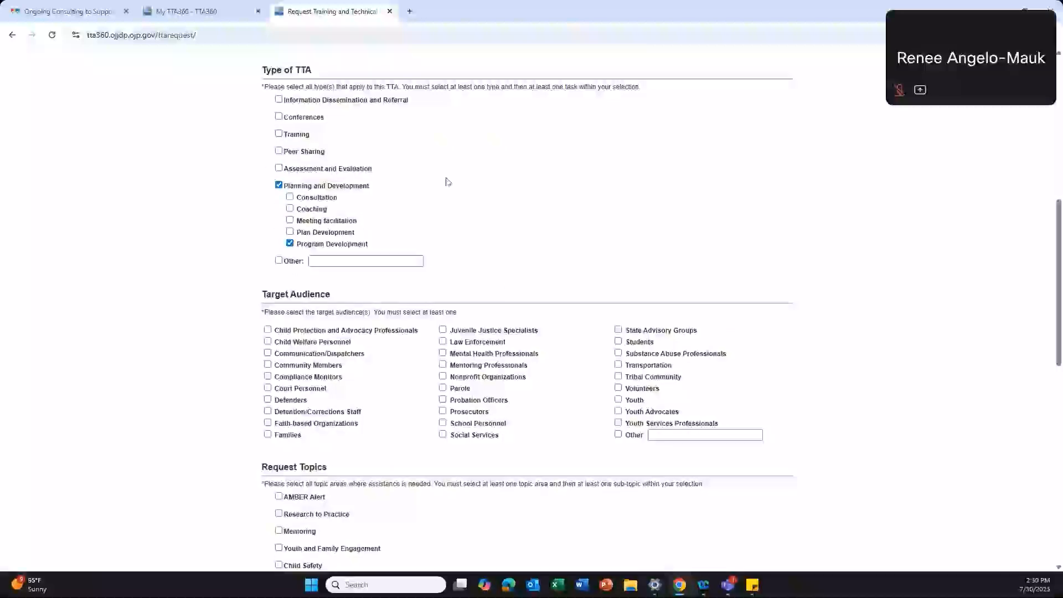
{"action": "scroll", "coordinate": [505, 194], "scroll_direction": "down", "scroll_amount": 4}
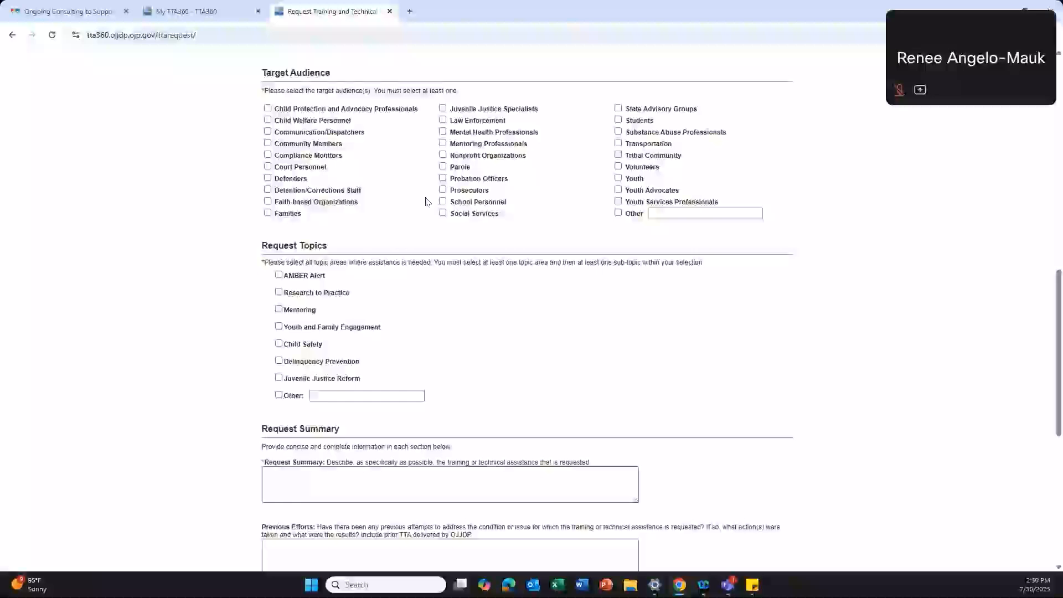
{"action": "left_click", "coordinate": [443, 144]}
{"action": "left_click", "coordinate": [652, 169]}
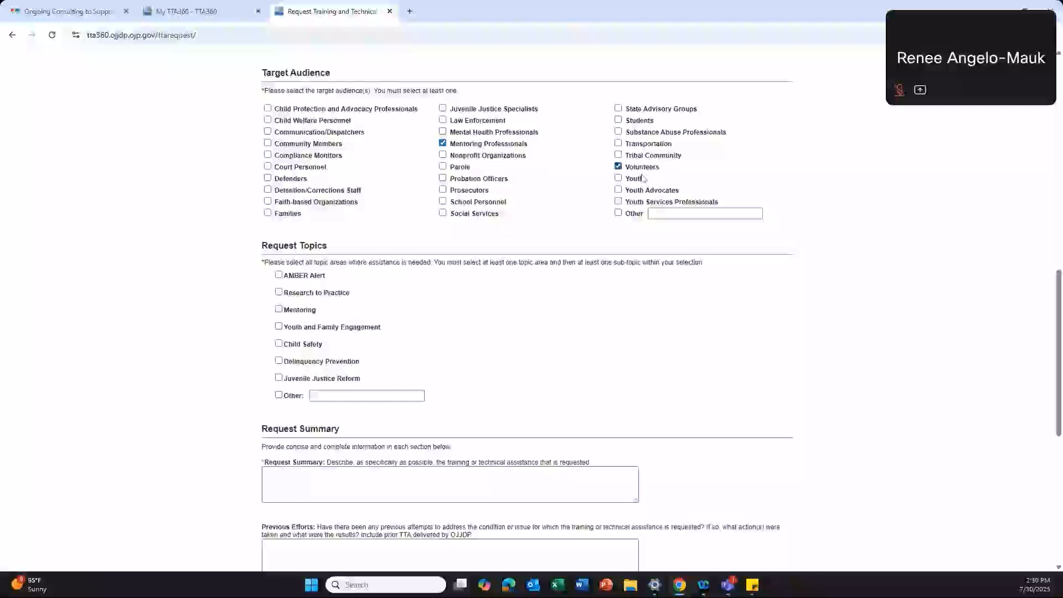
{"action": "left_click", "coordinate": [619, 201]}
{"action": "left_click", "coordinate": [618, 178]}
{"action": "scroll", "coordinate": [367, 217], "scroll_direction": "down", "scroll_amount": 1}
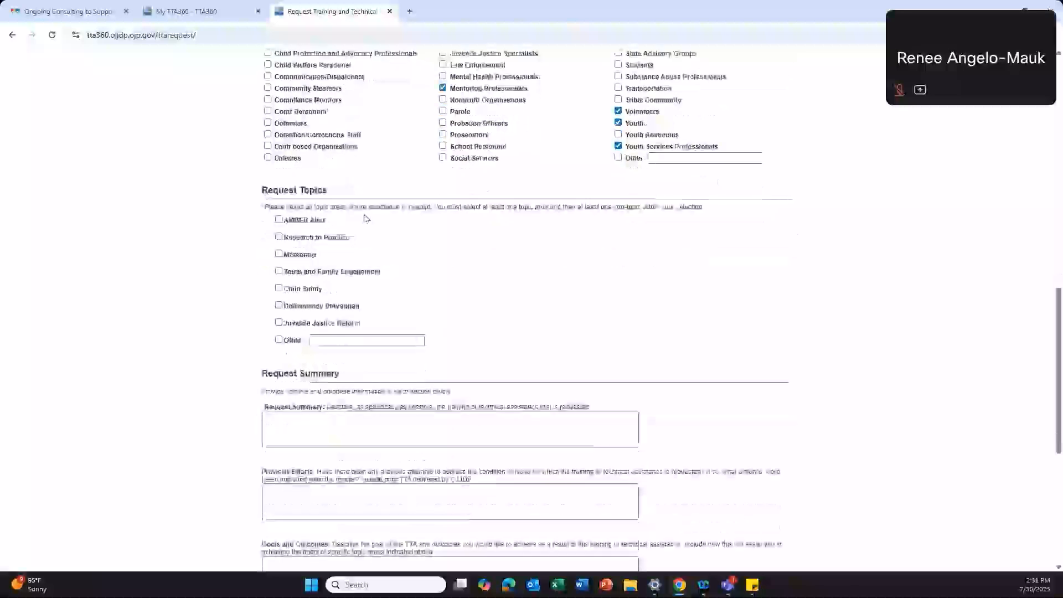
{"action": "scroll", "coordinate": [365, 217], "scroll_direction": "down", "scroll_amount": 1}
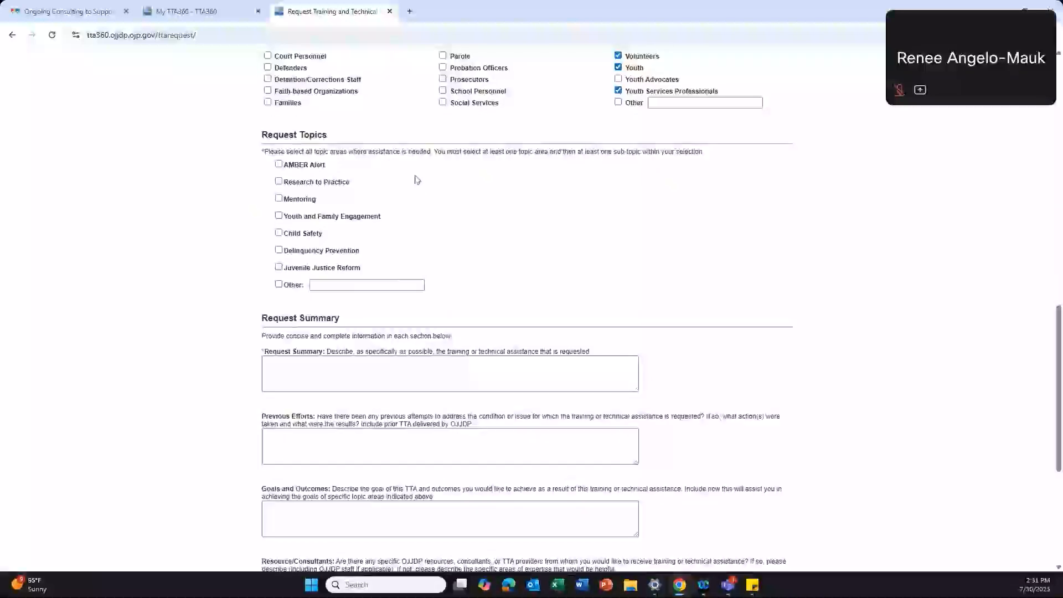
{"action": "scroll", "coordinate": [419, 190], "scroll_direction": "down", "scroll_amount": 1}
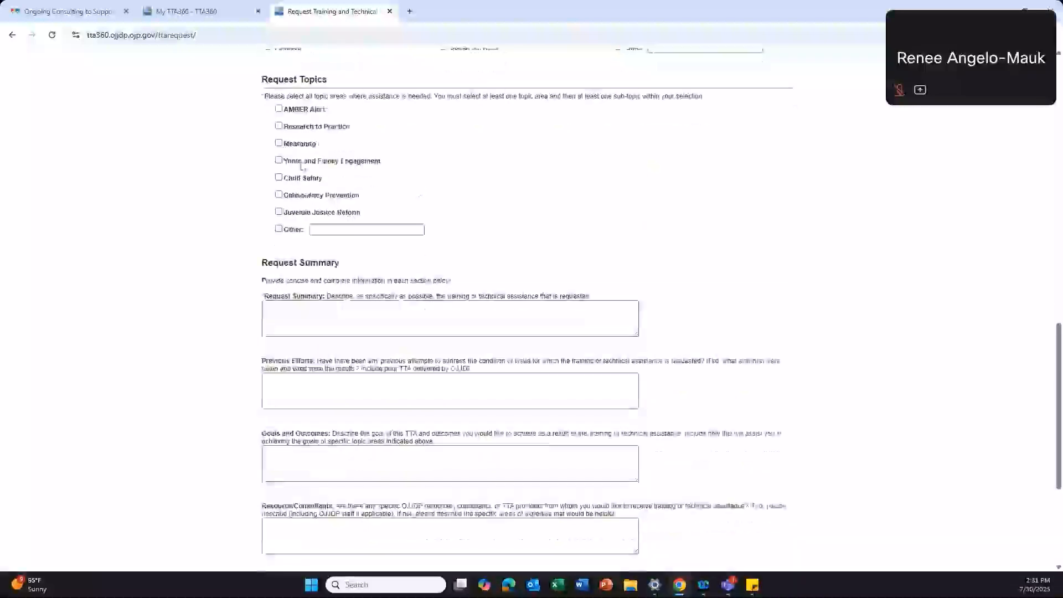
{"action": "left_click", "coordinate": [300, 145]}
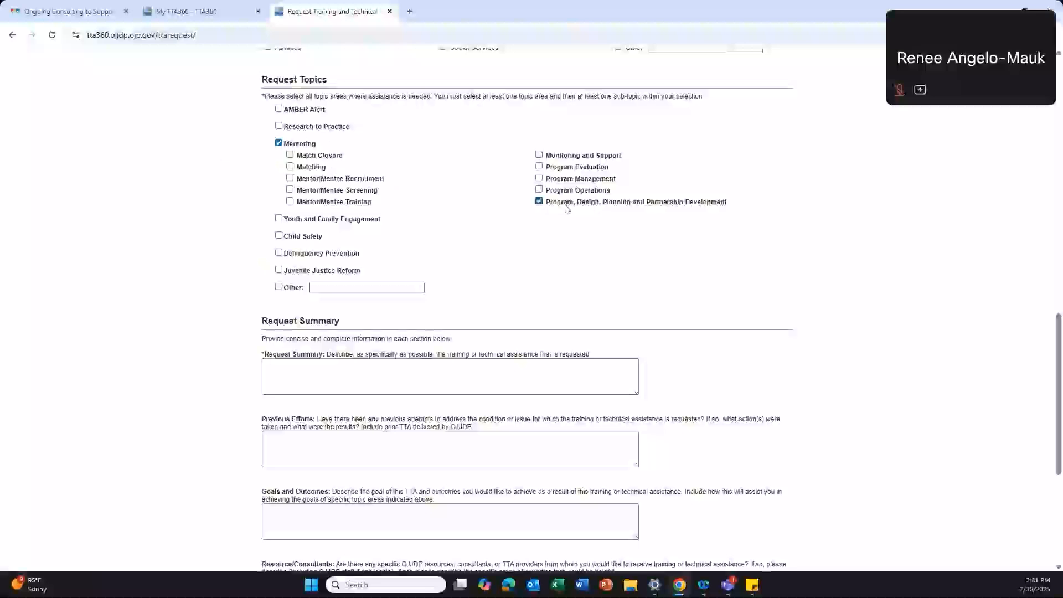
{"action": "scroll", "coordinate": [477, 179], "scroll_direction": "down", "scroll_amount": 1}
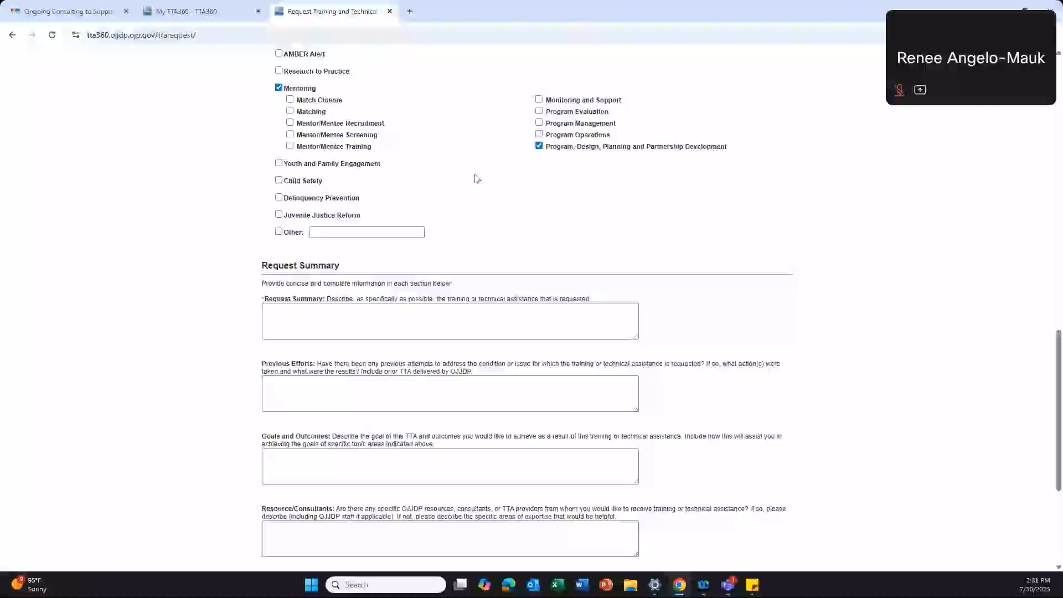
{"action": "scroll", "coordinate": [474, 178], "scroll_direction": "up", "scroll_amount": 1}
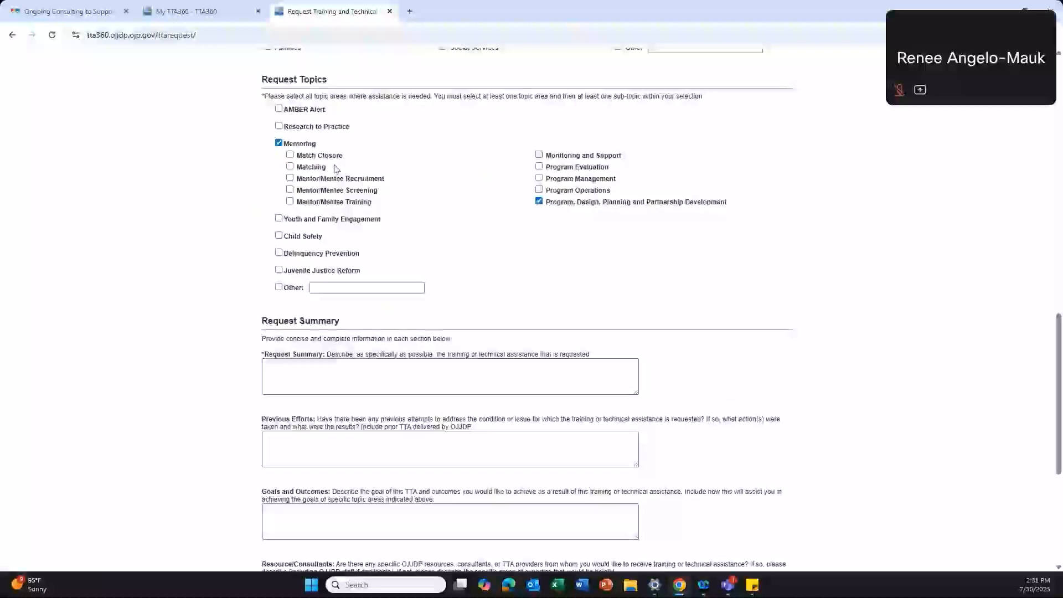
{"action": "left_click", "coordinate": [350, 203]}
{"action": "left_click", "coordinate": [351, 205]}
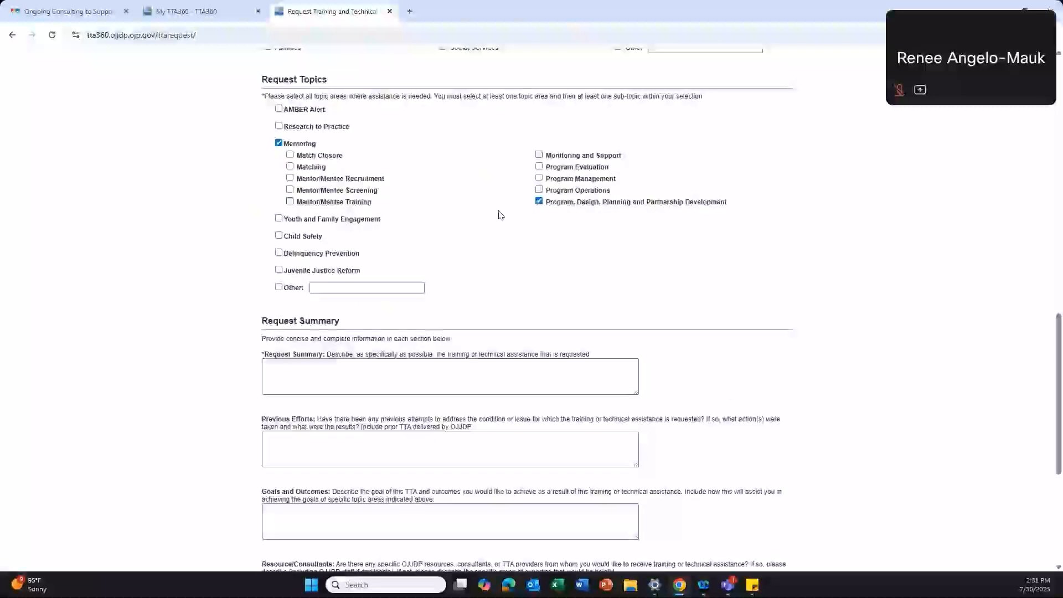
{"action": "double_click", "coordinate": [575, 178]}
{"action": "scroll", "coordinate": [417, 214], "scroll_direction": "down", "scroll_amount": 4}
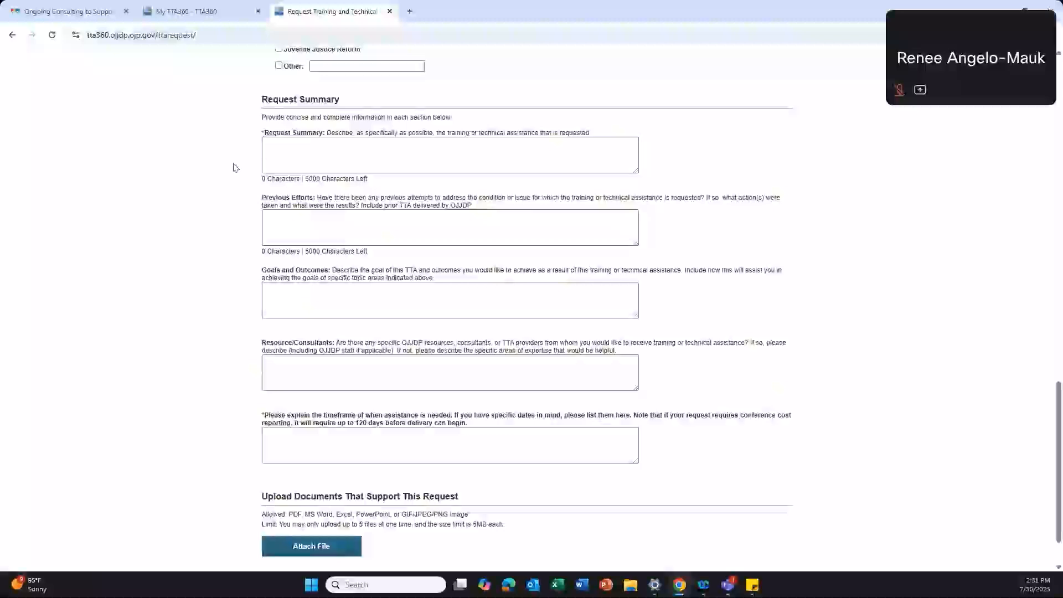
Step: Enter the Request Summary 'My organization needs support in drafting a logic model and overall program design.'
{"action": "scroll", "coordinate": [236, 168], "scroll_direction": "down", "scroll_amount": 1}
{"action": "scroll", "coordinate": [235, 167], "scroll_direction": "up", "scroll_amount": 1}
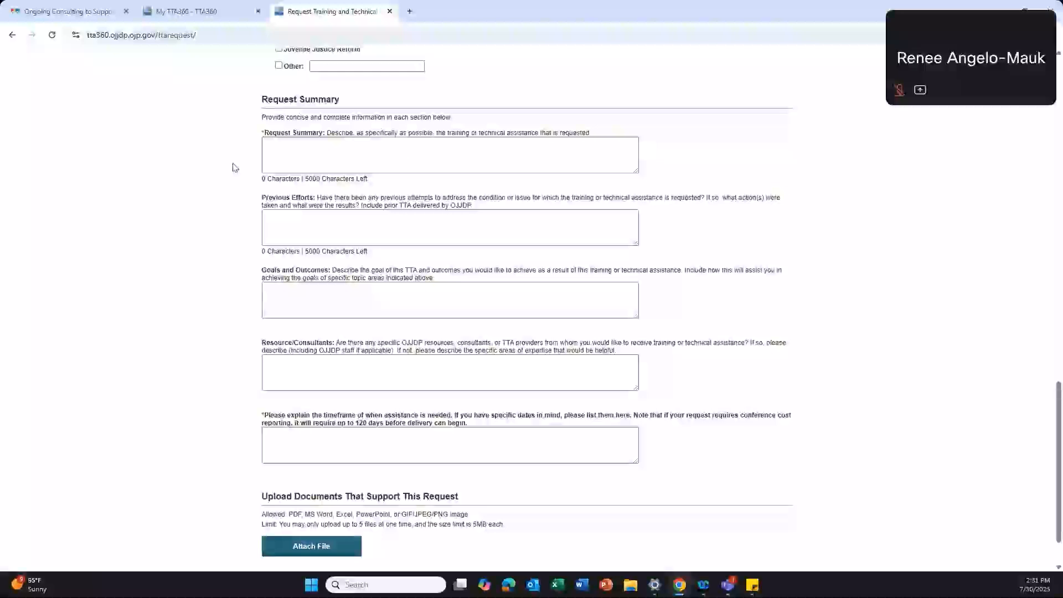
{"action": "left_click", "coordinate": [503, 158]}
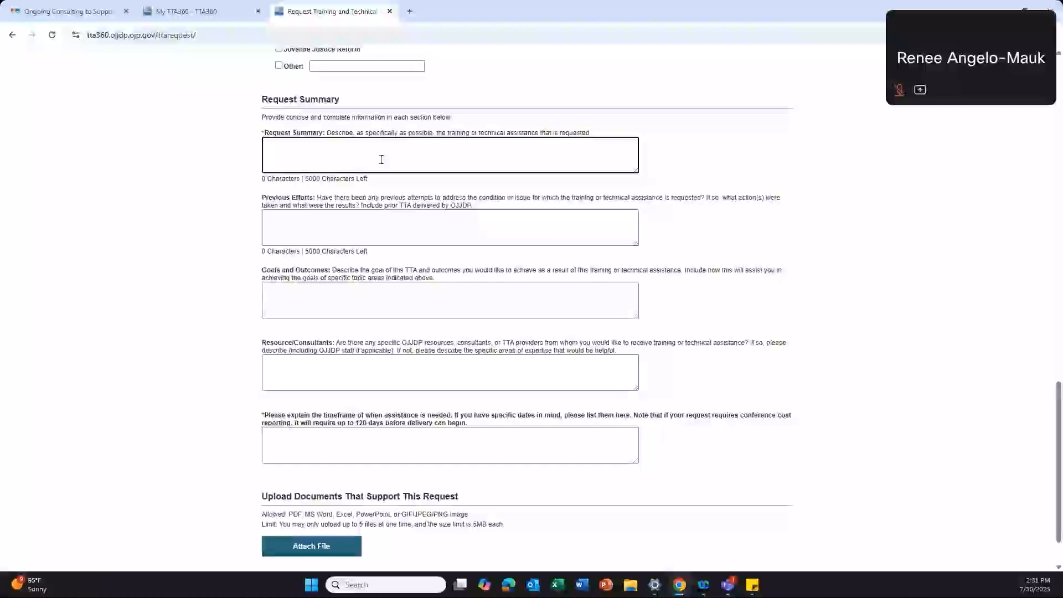
{"action": "type", "text": "My organization is l"}
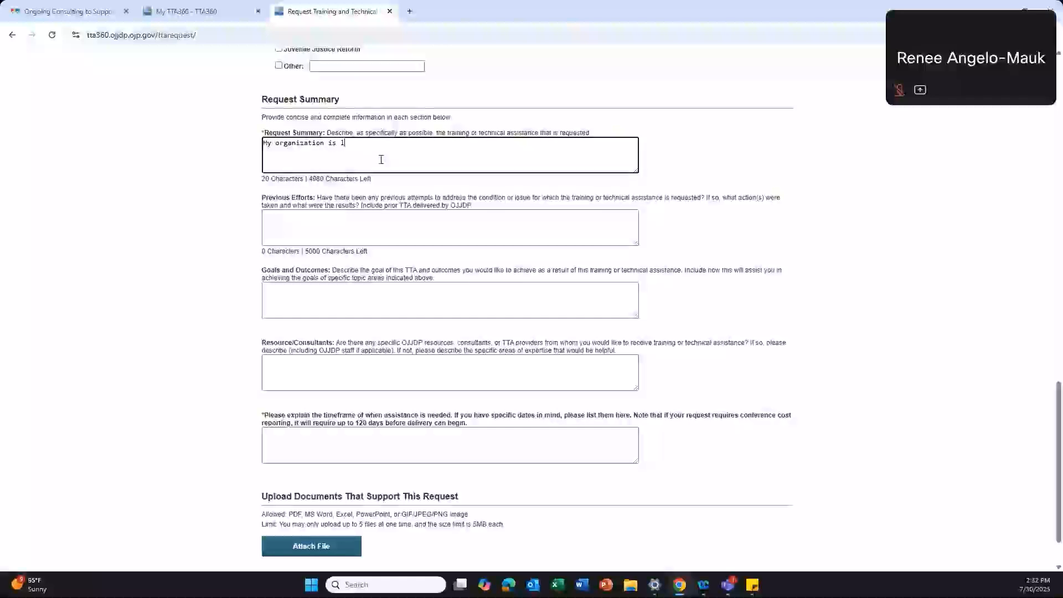
{"action": "key", "text": "BackSpace"}
{"action": "key", "text": "BackSpace"}
{"action": "type", "text": "was"}
{"action": "key", "text": "BackSpace"}
{"action": "type", "text": "needs support in drafting a lofic"}
{"action": "key", "text": "BackSpace"}
{"action": "key", "text": "BackSpace"}
{"action": "key", "text": "BackSpace"}
{"action": "type", "text": "gic model and p"}
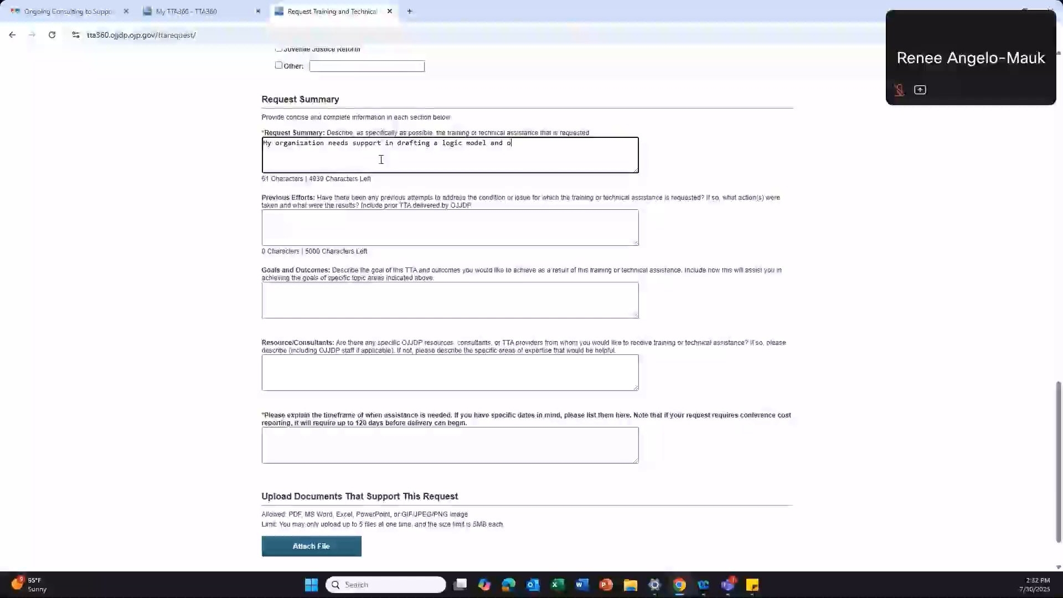
{"action": "type", "text": "verall program dd"}
{"action": "type", "text": "sign."}
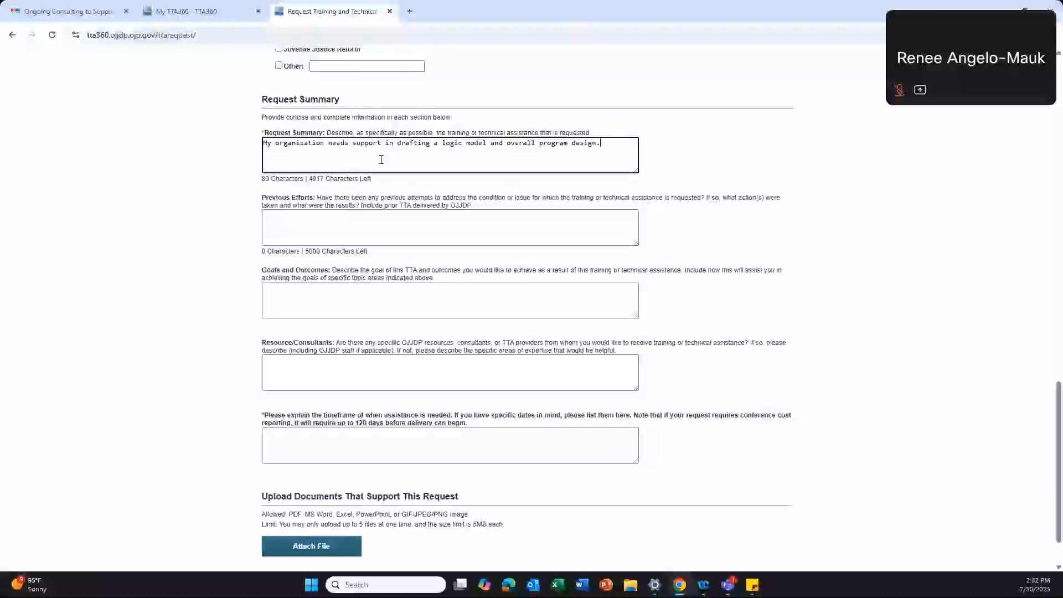
{"action": "left_click", "coordinate": [393, 223]}
{"action": "scroll", "coordinate": [393, 224], "scroll_direction": "down", "scroll_amount": 1}
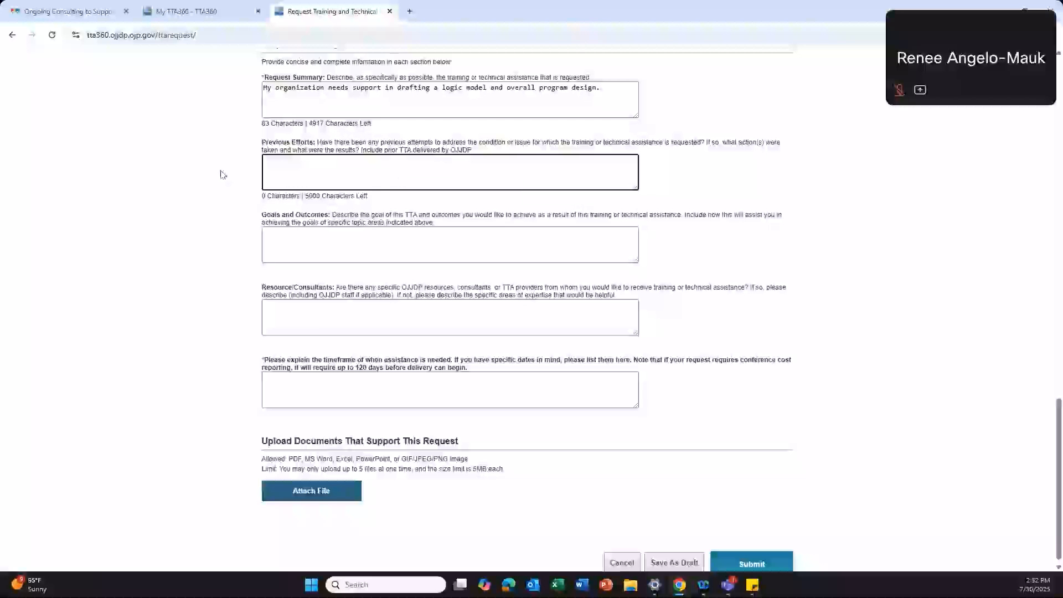
Step: List goals '1. Draft logic model', '2. Draft overall program design', '3. Review policies & procedures'
{"action": "left_click", "coordinate": [258, 78]}
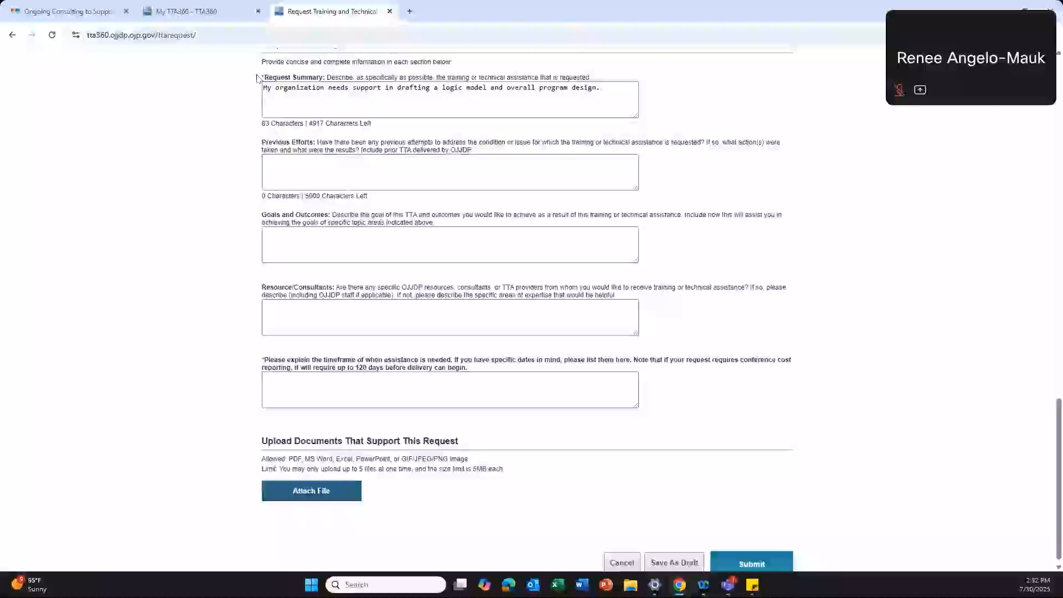
{"action": "left_click", "coordinate": [280, 168]}
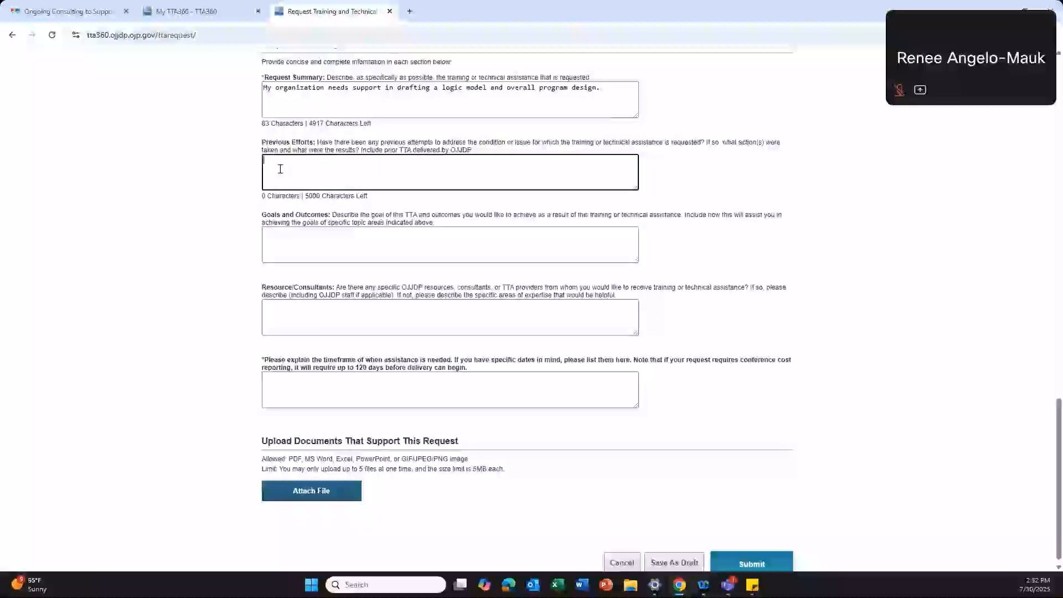
{"action": "scroll", "coordinate": [280, 168], "scroll_direction": "down", "scroll_amount": 1}
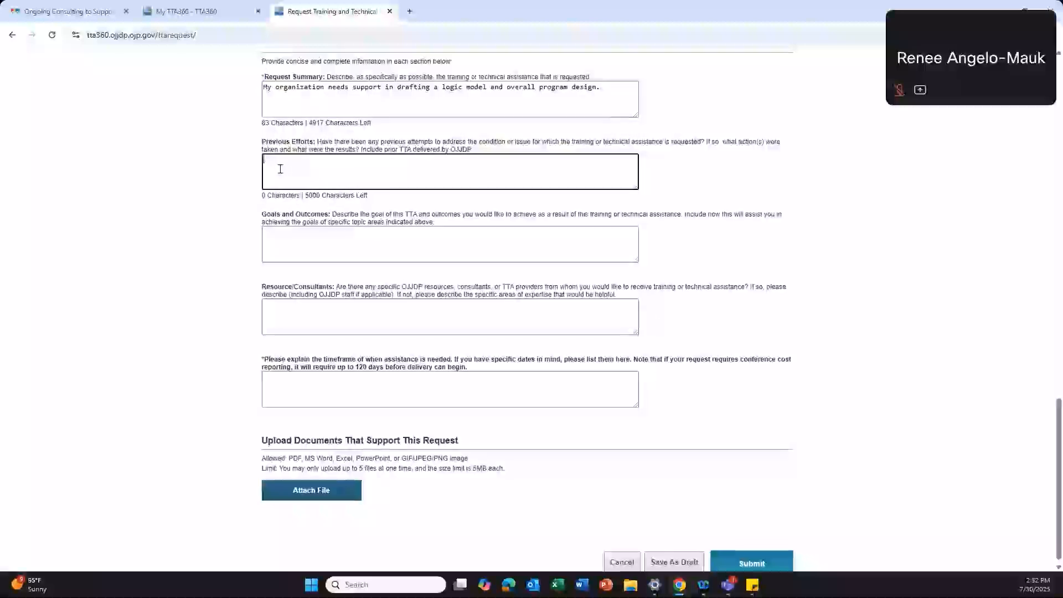
{"action": "left_click", "coordinate": [298, 252]}
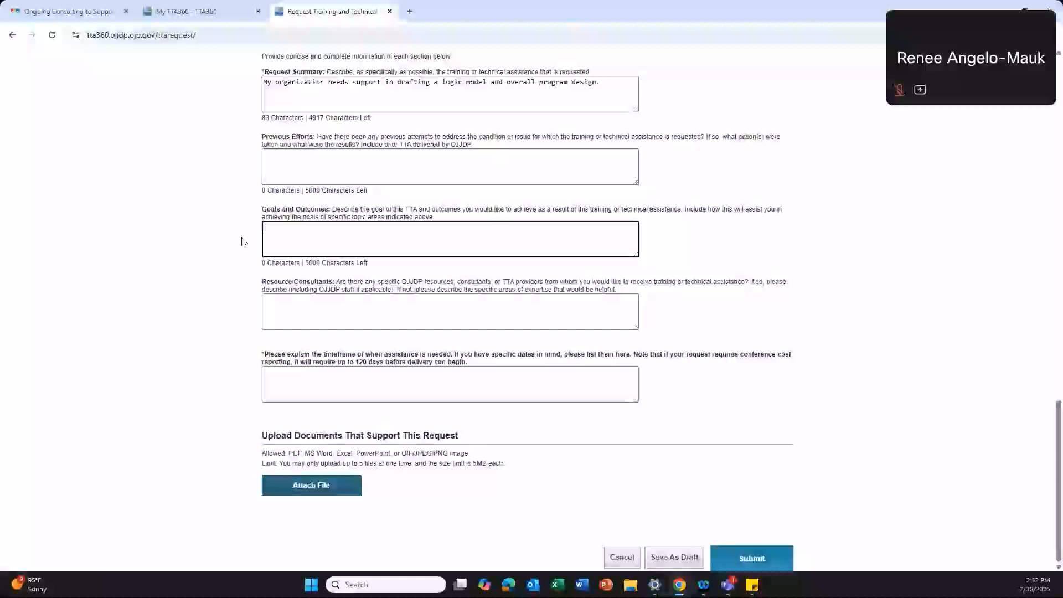
{"action": "type", "text": "1. Draft logic model"}
{"action": "key", "text": "Return"}
{"action": "type", "text": "2. "}
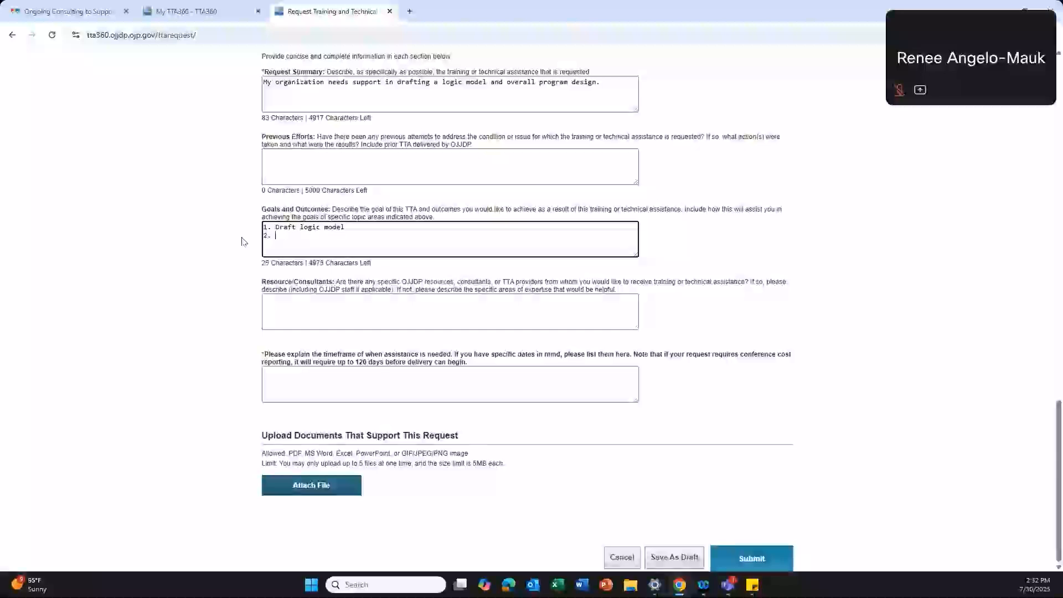
{"action": "type", "text": "Draft"}
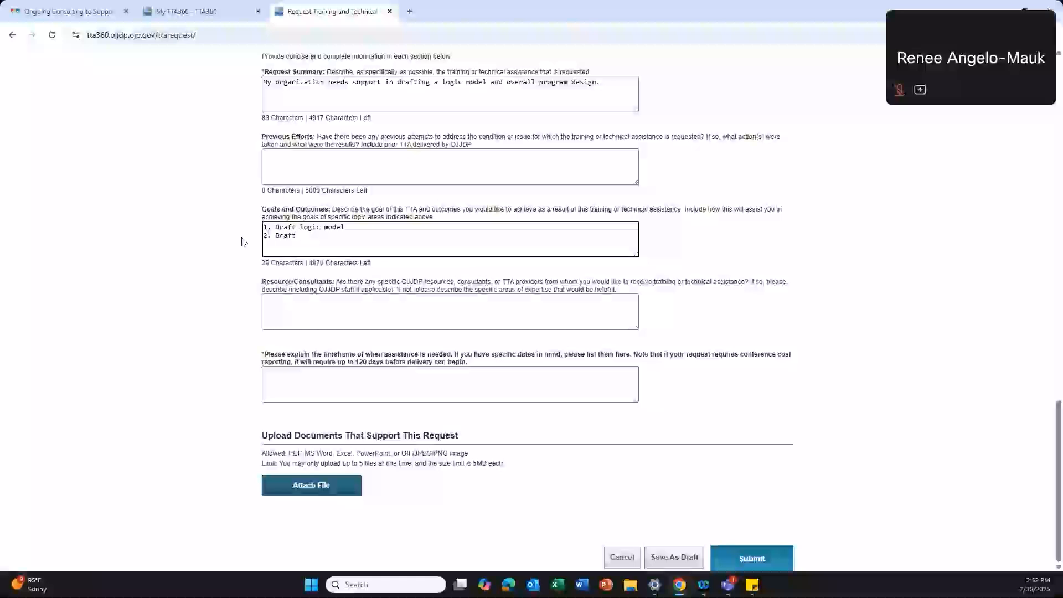
{"action": "type", "text": " overall program des"}
{"action": "type", "text": "3. "}
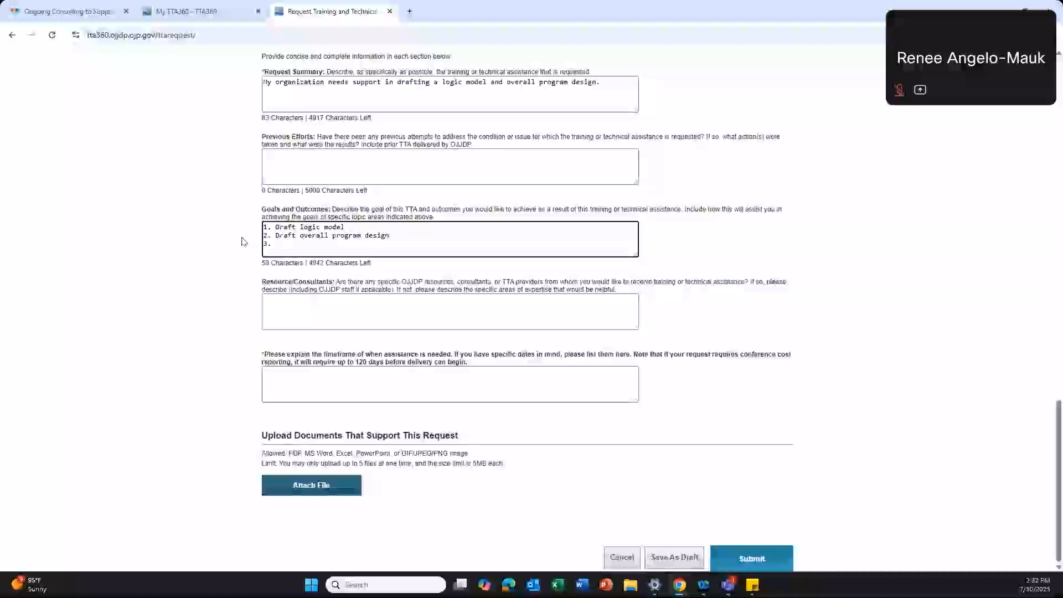
{"action": "type", "text": "Review policies & procedures"}
Step: Enter 'MENTOR MD|DC' as Resource/Consultants, deleting the person's name typed after it
{"action": "left_click", "coordinate": [294, 301]}
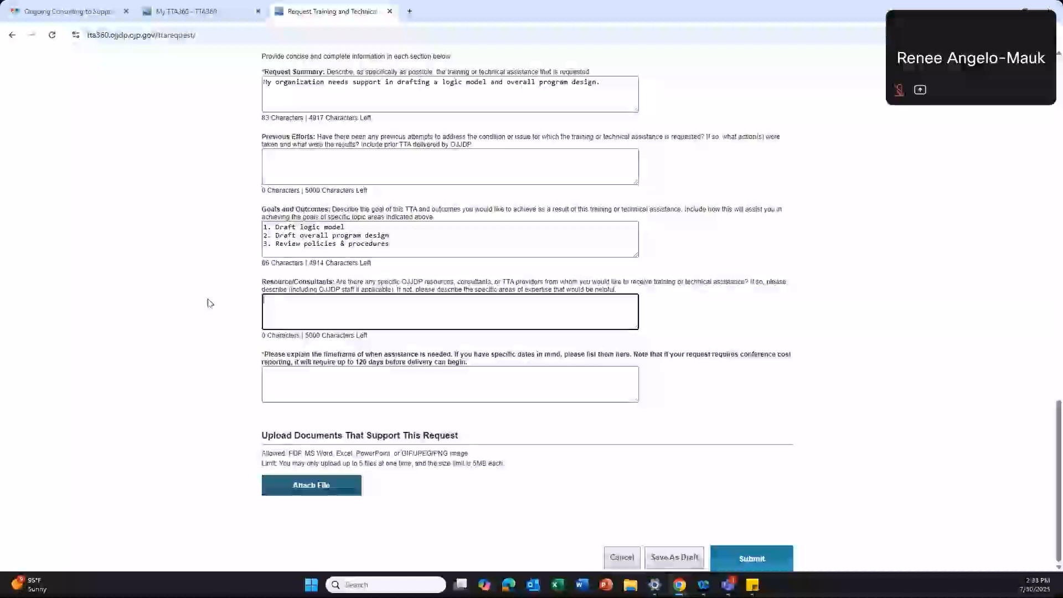
{"action": "type", "text": "MENTOR MD\\D"}
{"action": "key", "text": "BackSpace"}
{"action": "key", "text": "BackSpace"}
{"action": "type", "text": "/DC"}
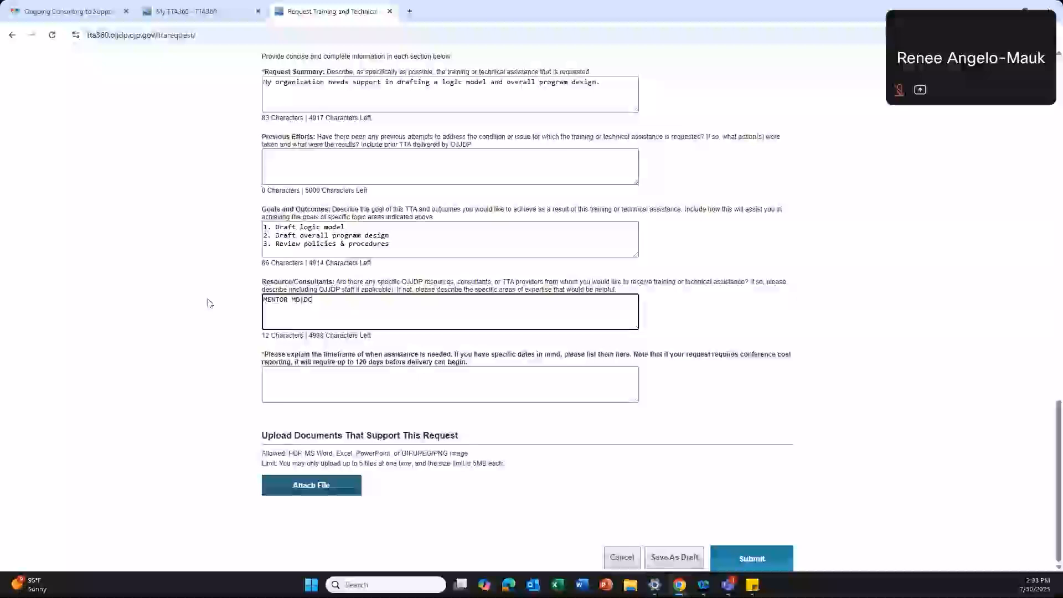
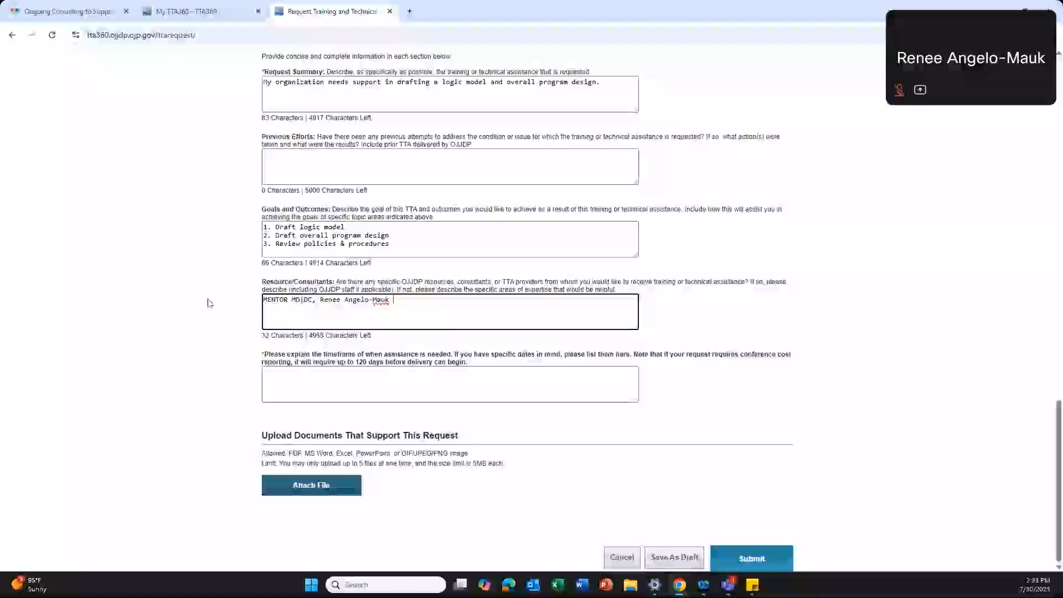
{"action": "left_click_drag", "start_coordinate": [439, 303], "coordinate": [310, 303]}
{"action": "key", "text": "BackSpace"}
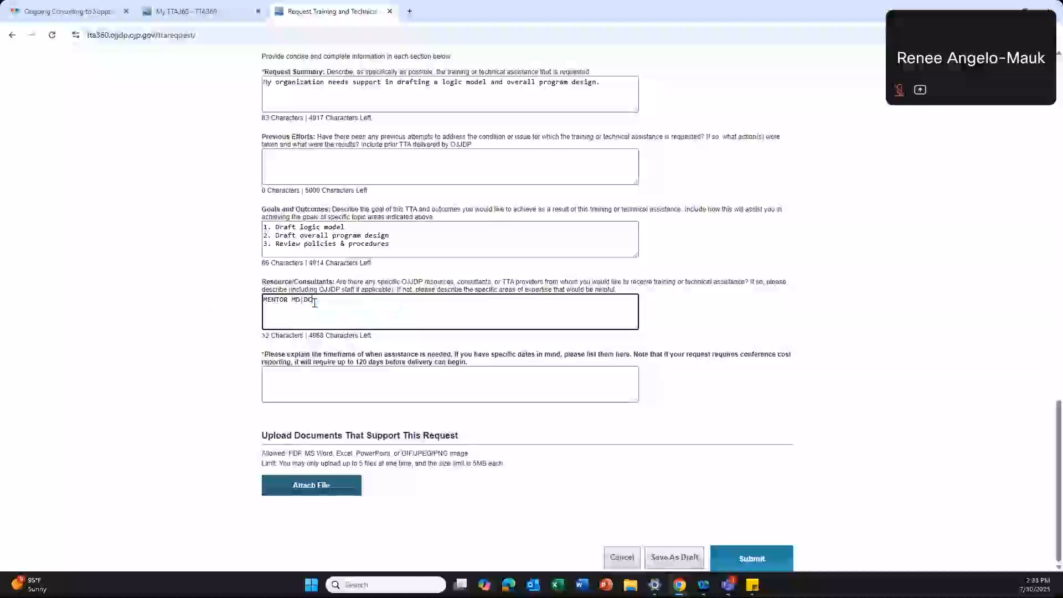
{"action": "left_click", "coordinate": [319, 376]}
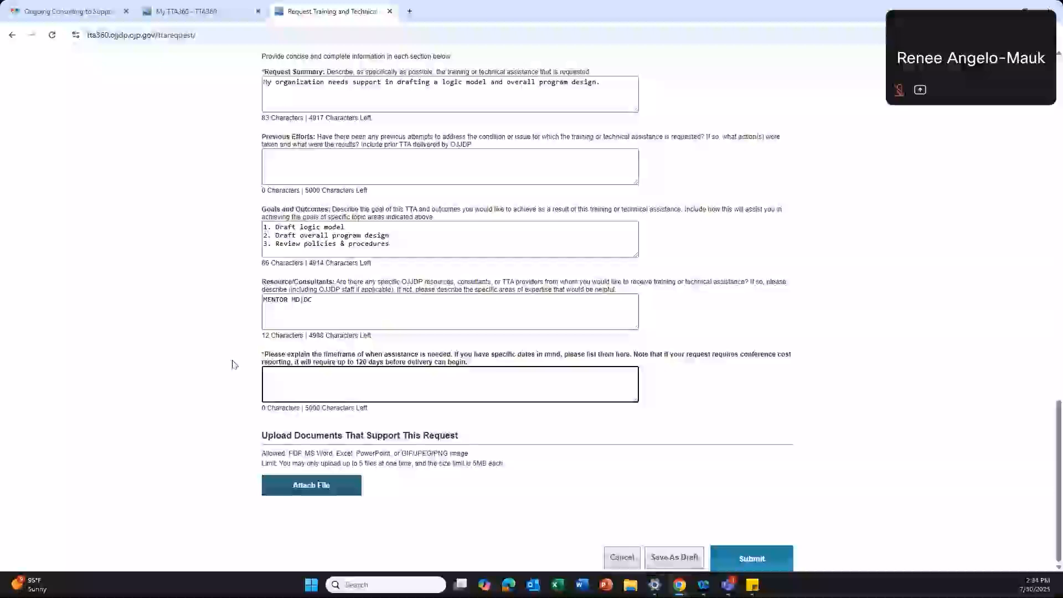
Step: Enter the timeframe 'Begin within 30 days, and end by December' and submit the TTA request
{"action": "type", "text": "ASAP"}
{"action": "key", "text": "BackSpace"}
{"action": "key", "text": "BackSpace"}
{"action": "key", "text": "BackSpace"}
{"action": "key", "text": "BackSpace"}
{"action": "type", "text": "as"}
{"action": "key", "text": "BackSpace"}
{"action": "key", "text": "BackSpace"}
{"action": "type", "text": "begin wiht"}
{"action": "key", "text": "BackSpace"}
{"action": "key", "text": "BackSpace"}
{"action": "key", "text": "BackSpace"}
{"action": "type", "text": "ithin 30 days, and end by December"}
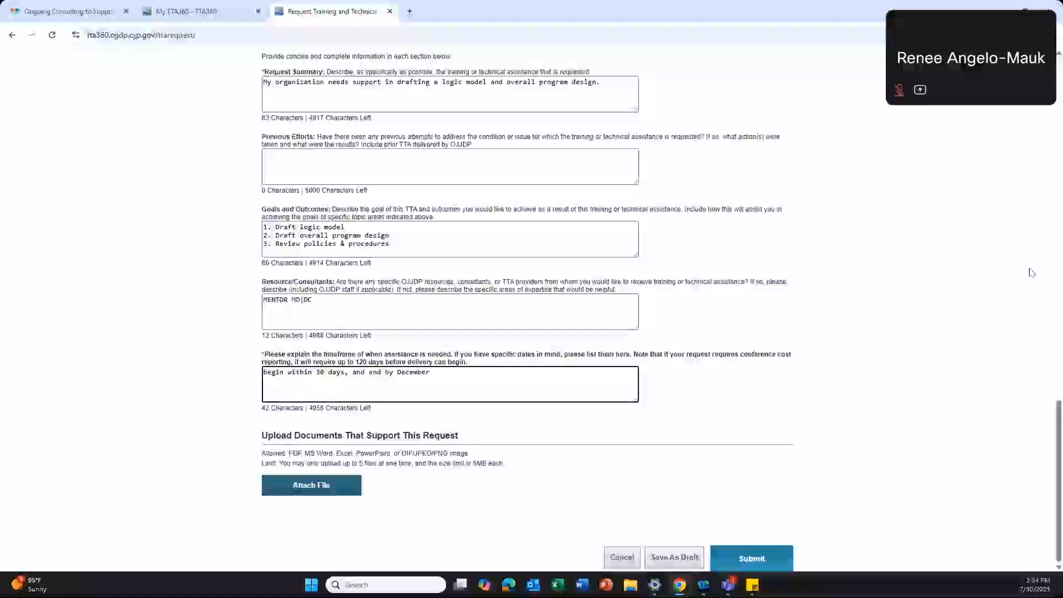
{"action": "left_click", "coordinate": [754, 564]}
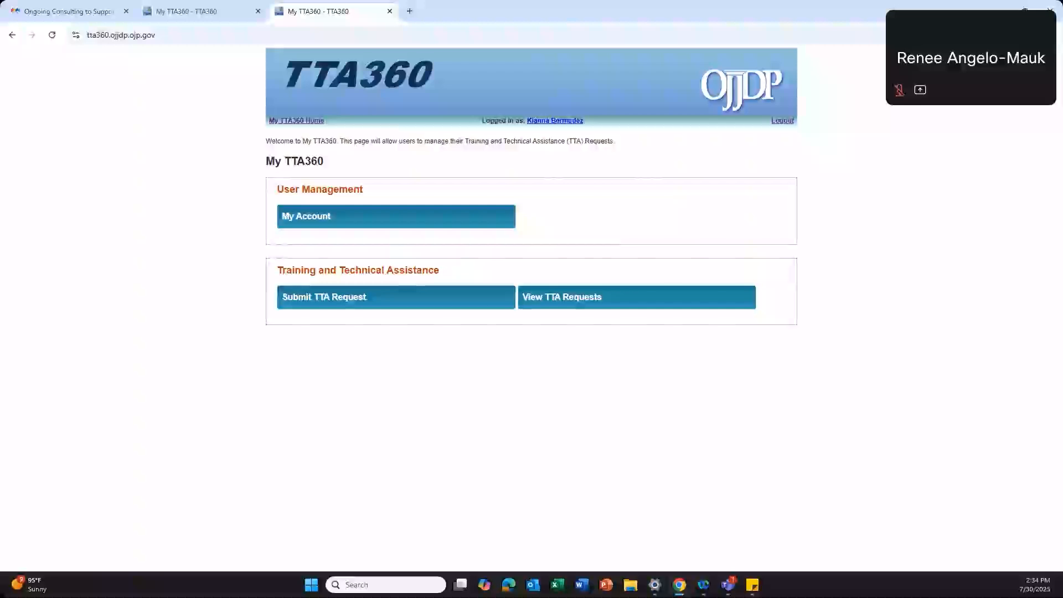
Step: Switch to Outlook to view the TTA360 confirmation email for the submitted NMRC request
{"action": "key", "text": "alt+Tab"}
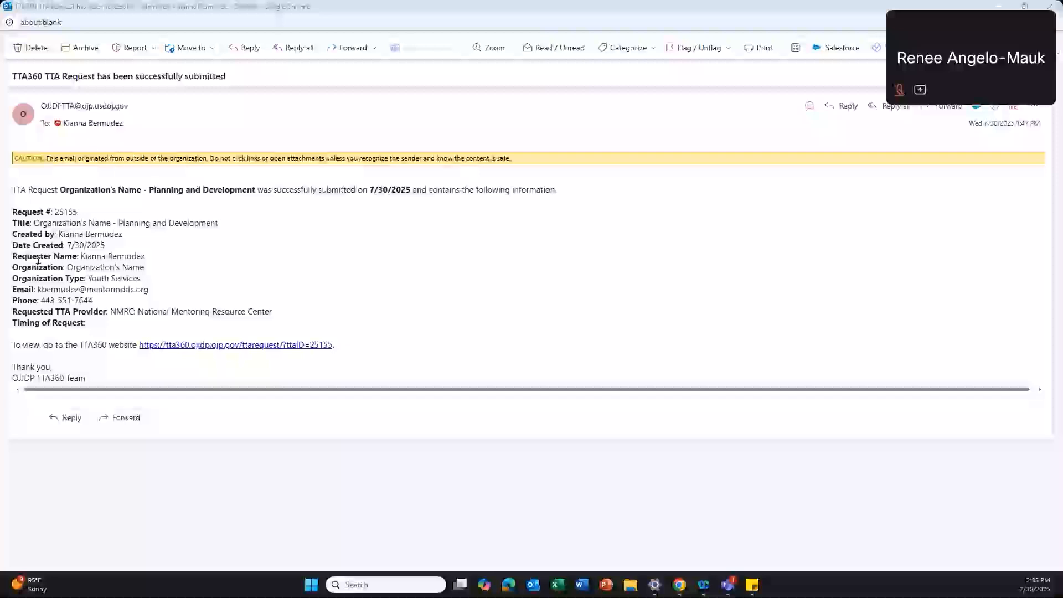
{"action": "left_click_drag", "start_coordinate": [19, 212], "coordinate": [86, 212]}
{"action": "left_click", "coordinate": [88, 212]}
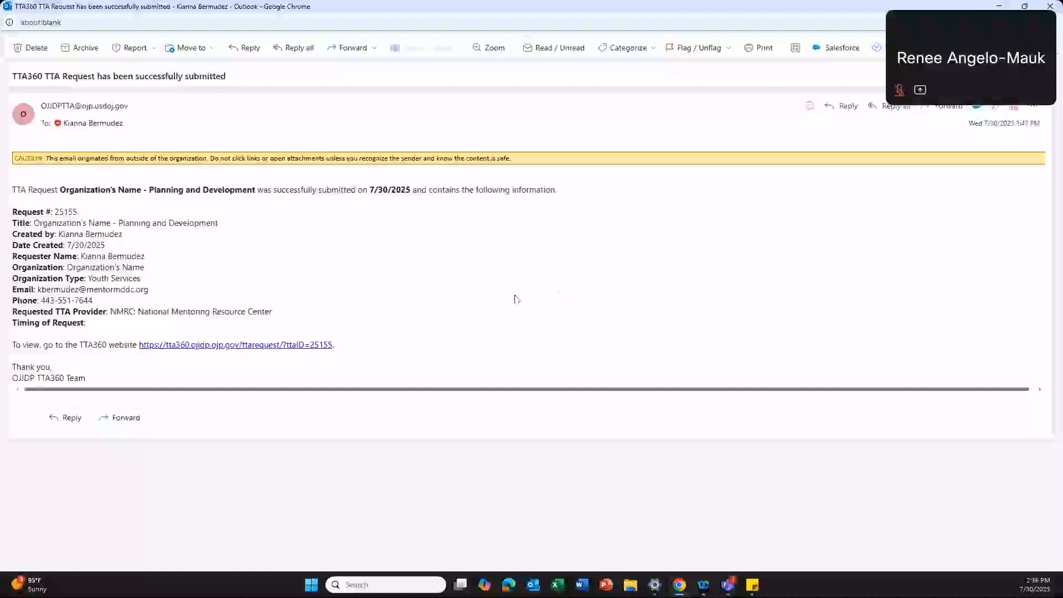
{"action": "left_click_drag", "start_coordinate": [39, 289], "coordinate": [203, 297]}
{"action": "left_click", "coordinate": [203, 296]}
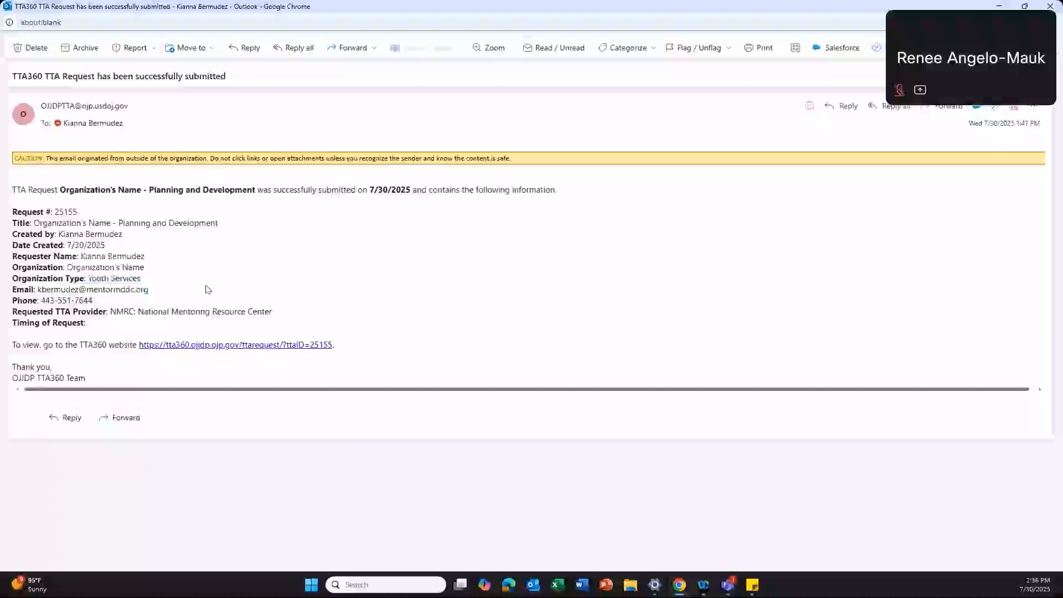